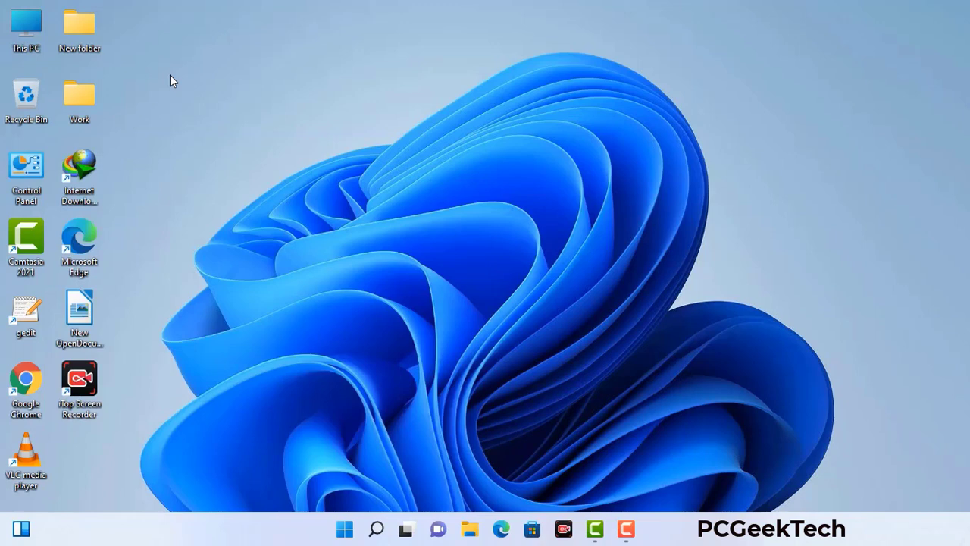
# Run msconfig from the Win+R dialog to bring up System Configuration
pyautogui.press('super+r')
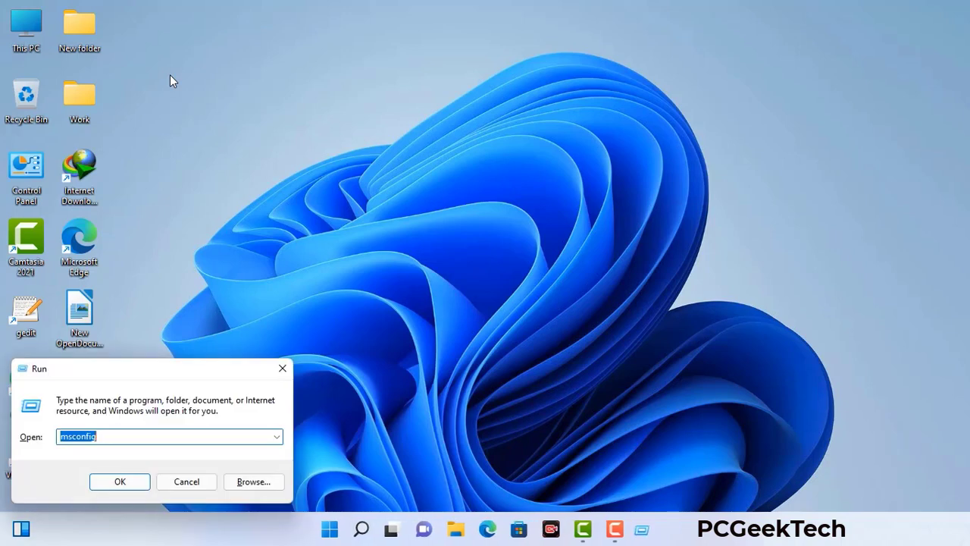
pyautogui.moveTo(166, 369); pyautogui.dragTo(427, 121)
pyautogui.click(387, 188)
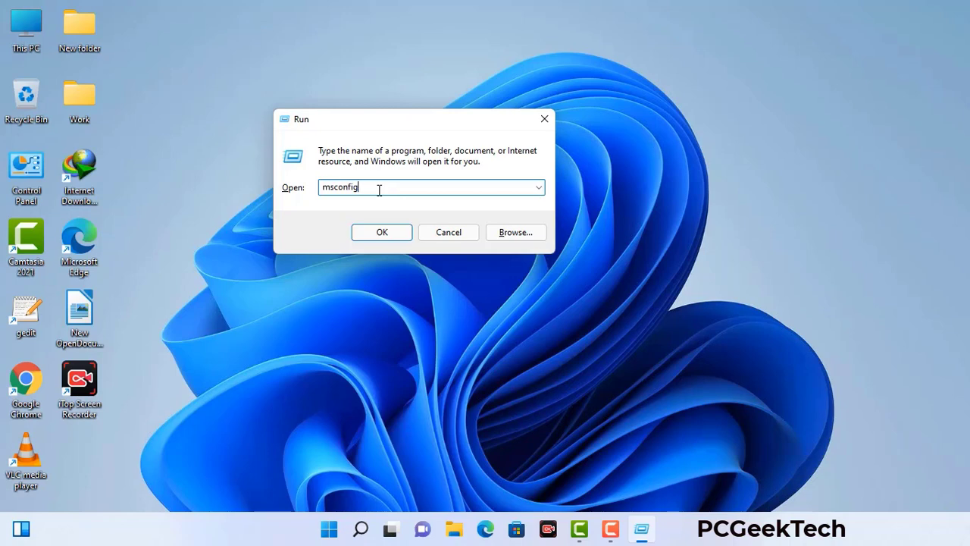
pyautogui.click(375, 236)
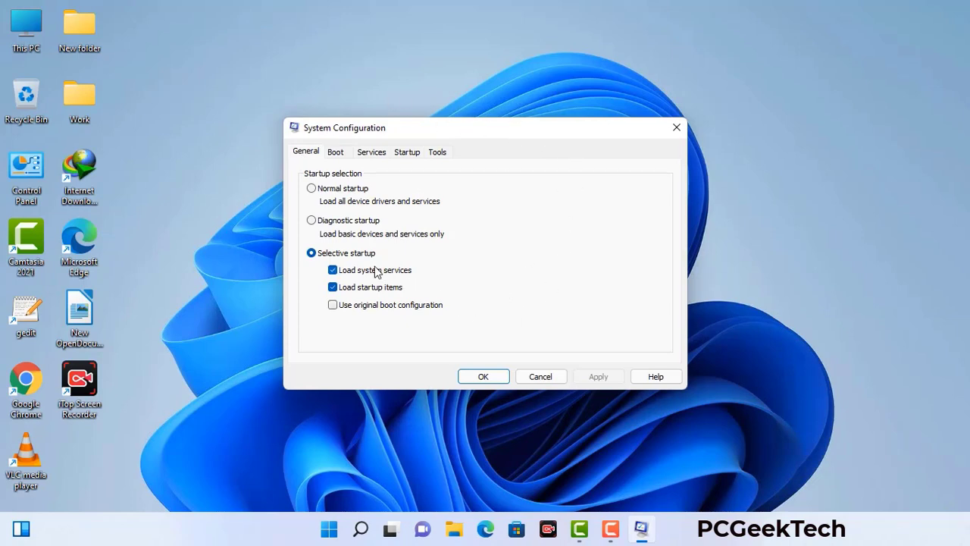
# Enable Safe boot with the Network option on the Boot tab, apply it, and restart
pyautogui.click(338, 155)
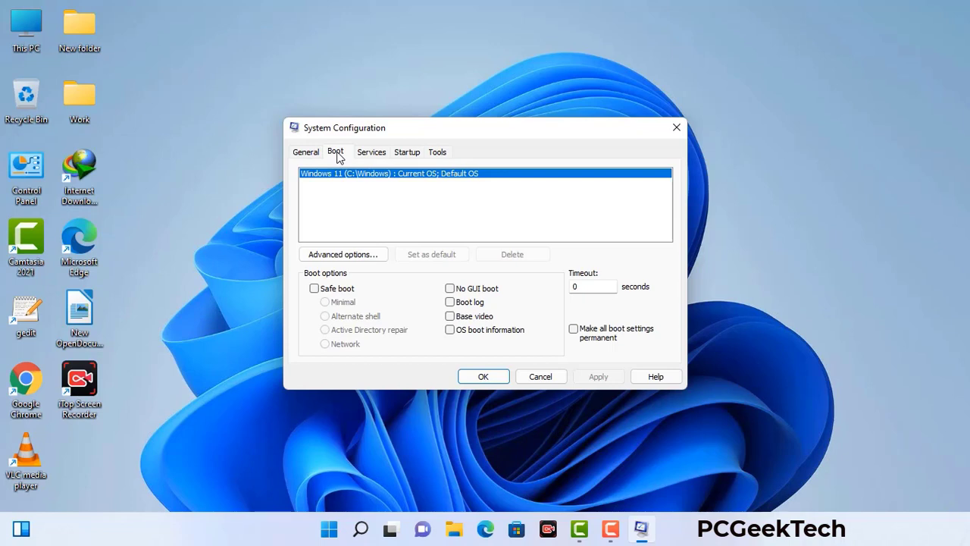
pyautogui.click(314, 290)
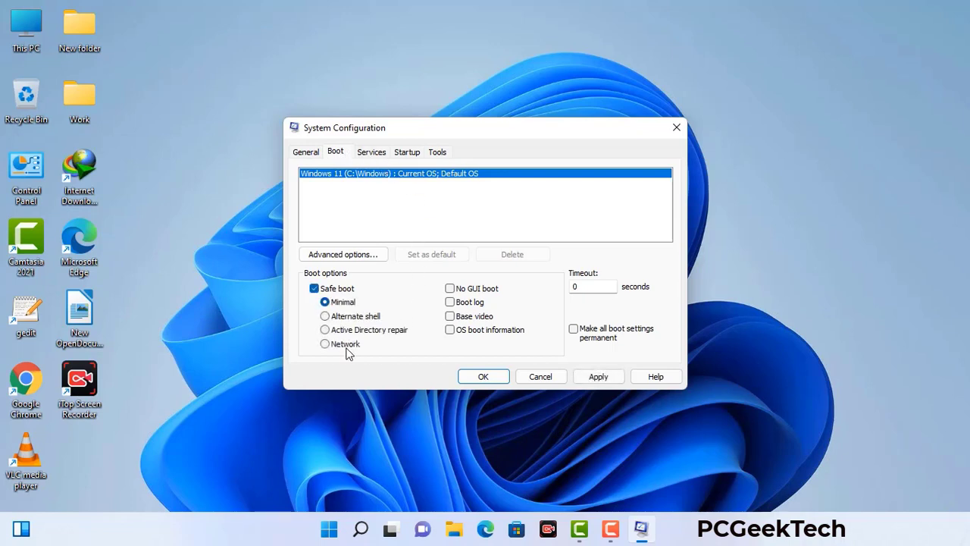
pyautogui.click(345, 346)
pyautogui.click(598, 380)
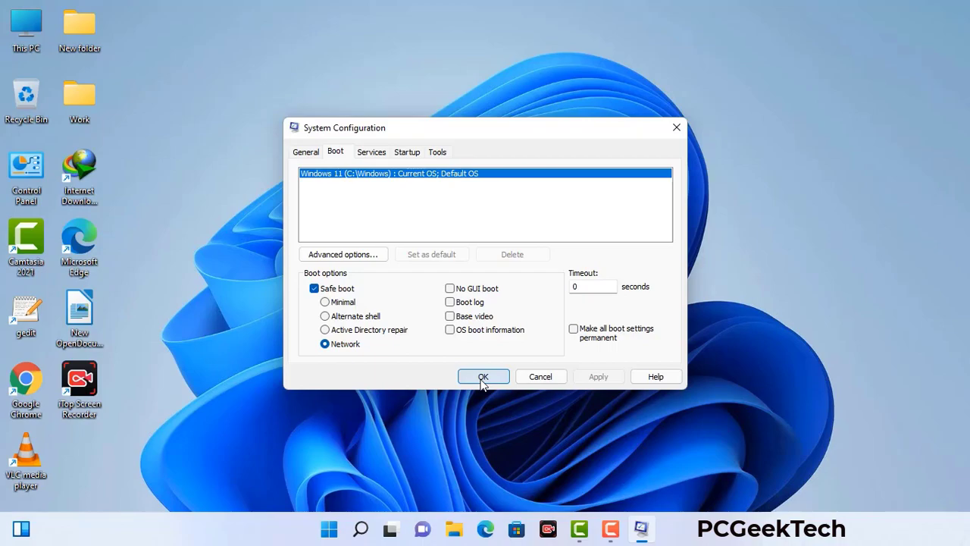
pyautogui.click(483, 377)
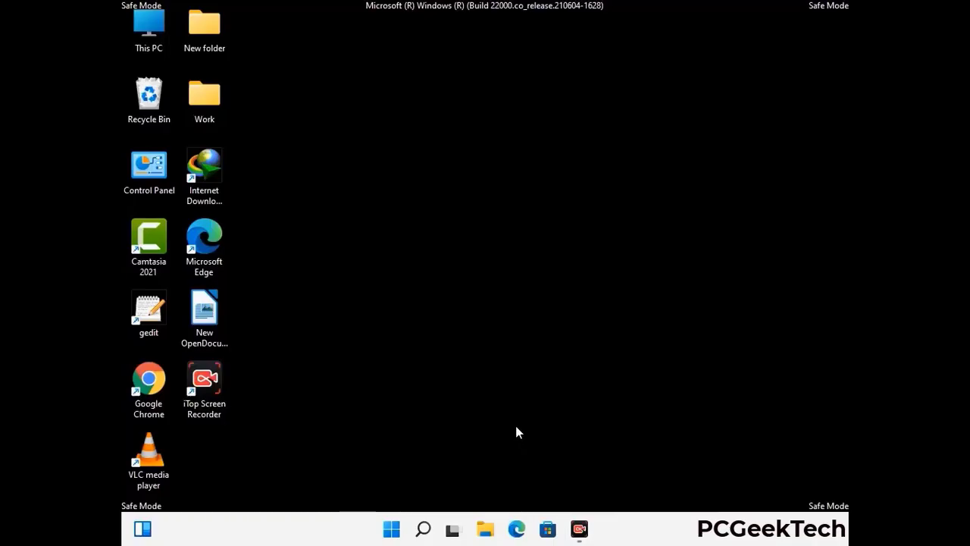
# Turn on 'Show hidden files, folders, and drives' in File Explorer Options, then close Control Panel
pyautogui.doubleClick(149, 179)
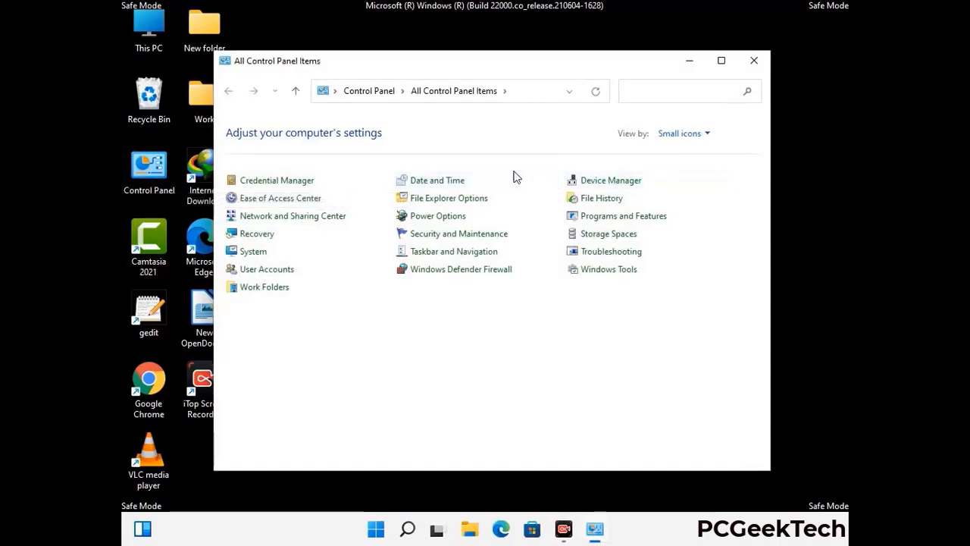
pyautogui.click(469, 203)
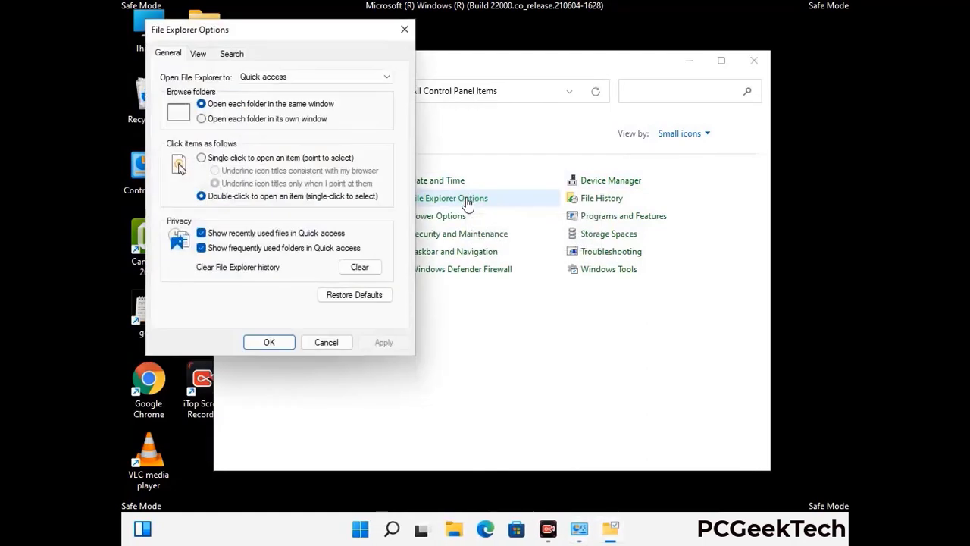
pyautogui.click(199, 54)
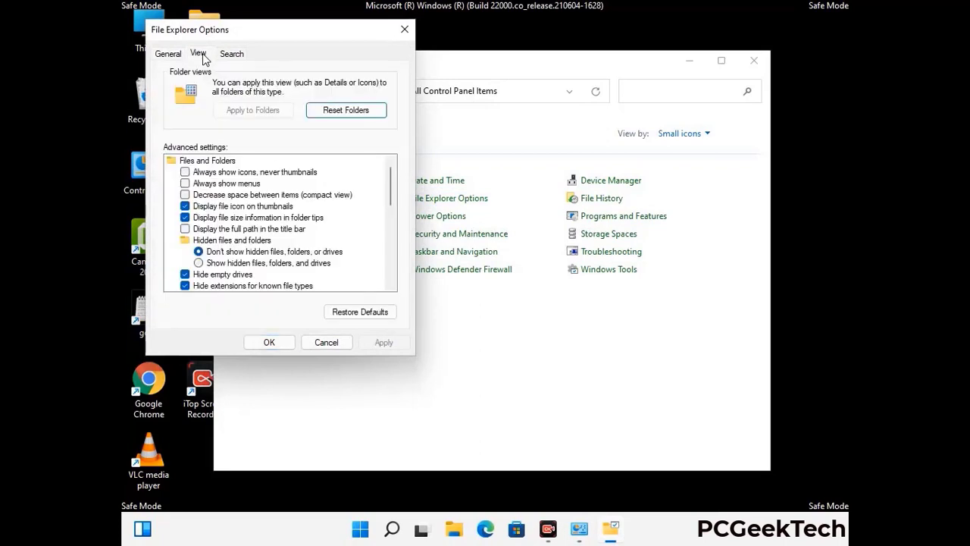
pyautogui.click(199, 264)
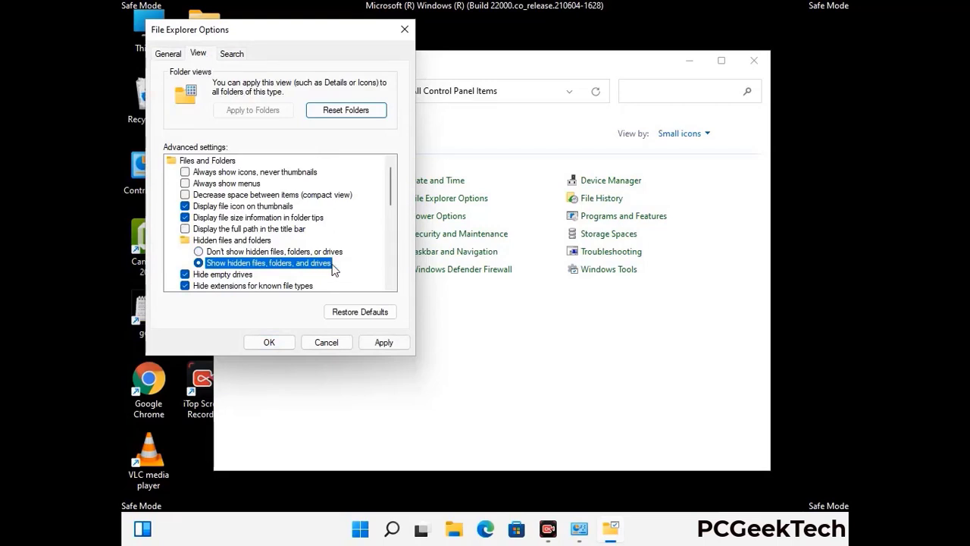
pyautogui.click(383, 342)
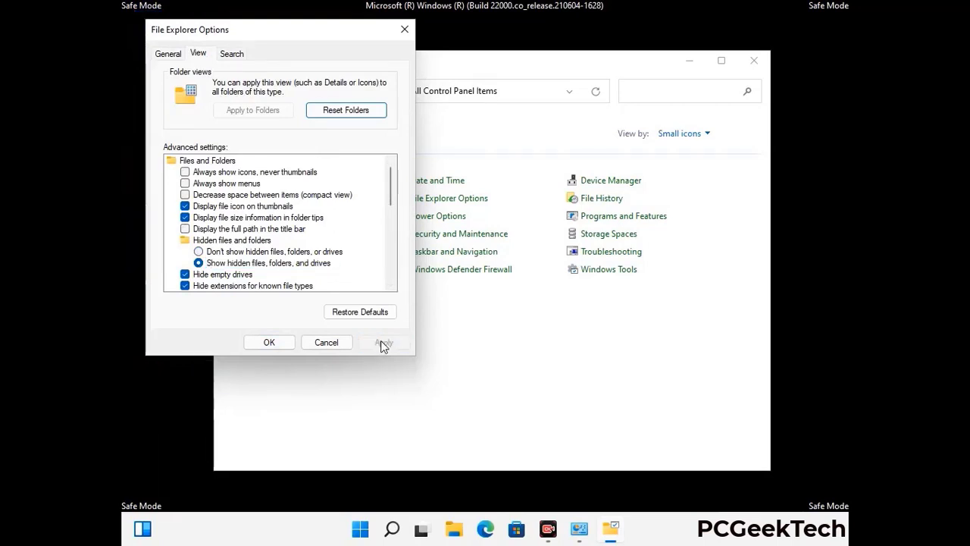
pyautogui.click(256, 345)
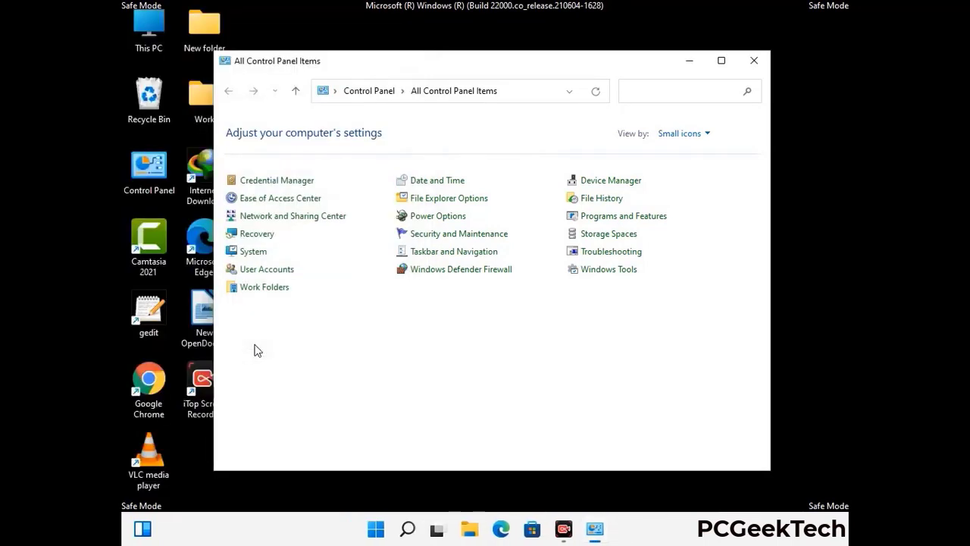
pyautogui.click(752, 63)
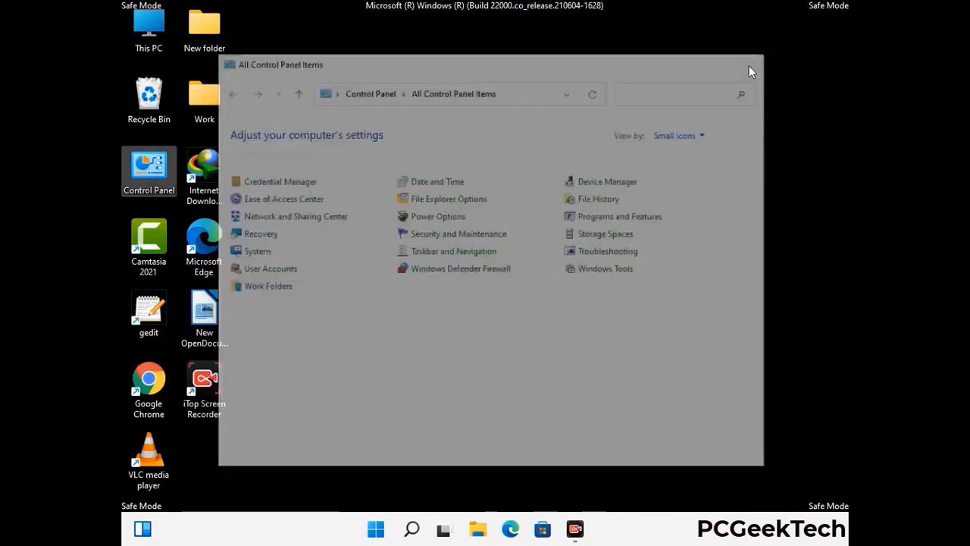
# Browse from This PC to C:\Windows\System32\drivers\etc
pyautogui.doubleClick(144, 47)
pyautogui.click(424, 332)
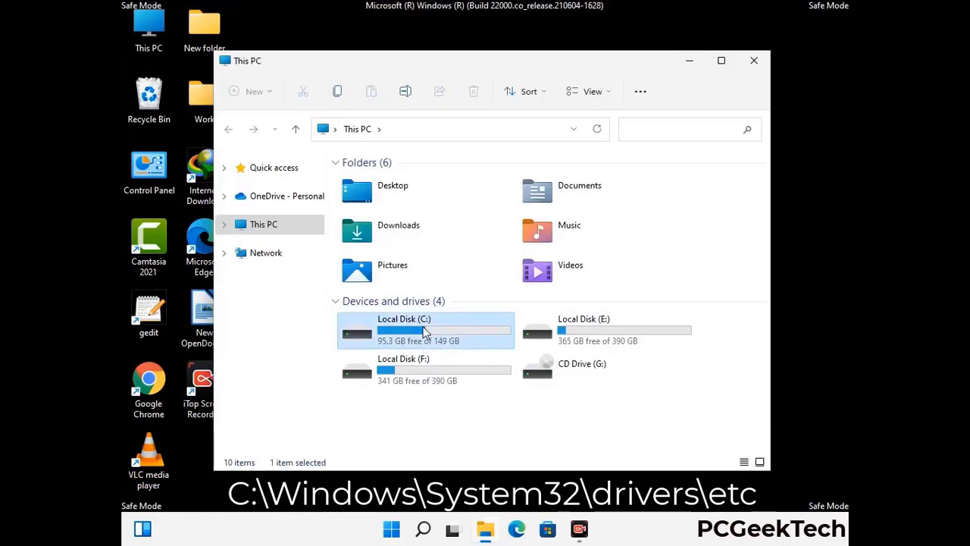
pyautogui.doubleClick(424, 332)
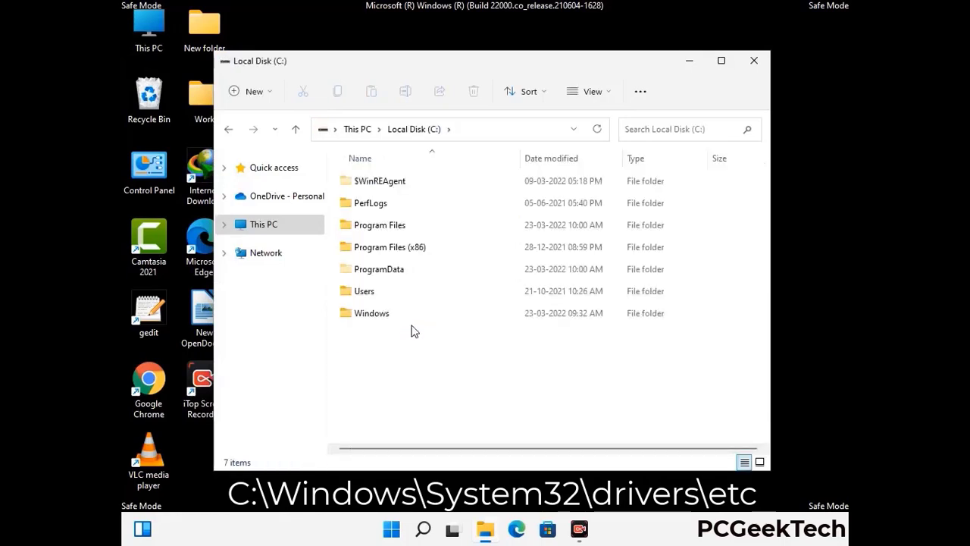
pyautogui.doubleClick(372, 313)
pyautogui.scroll(-5, 478, 327)
pyautogui.scroll(-10, 479, 328)
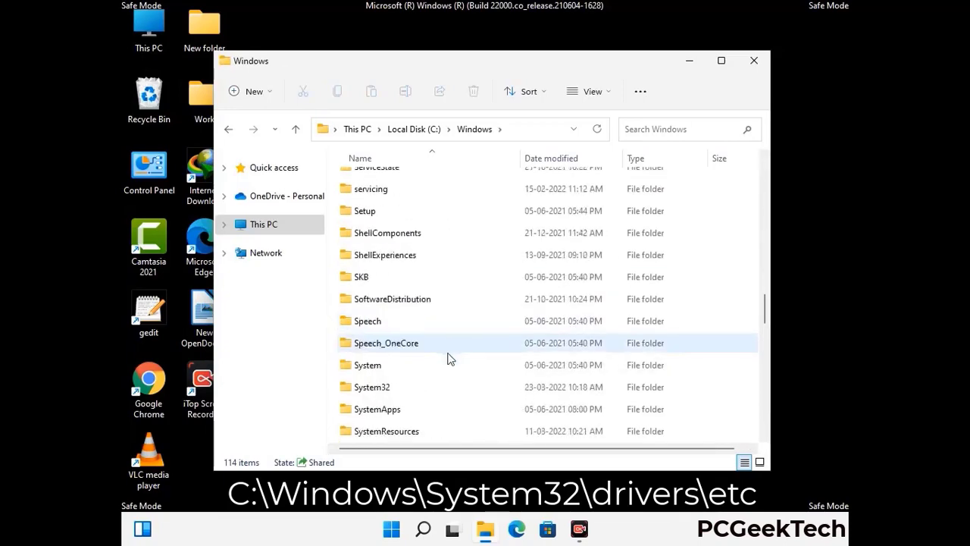
pyautogui.scroll(-1, 447, 357)
pyautogui.doubleClick(364, 321)
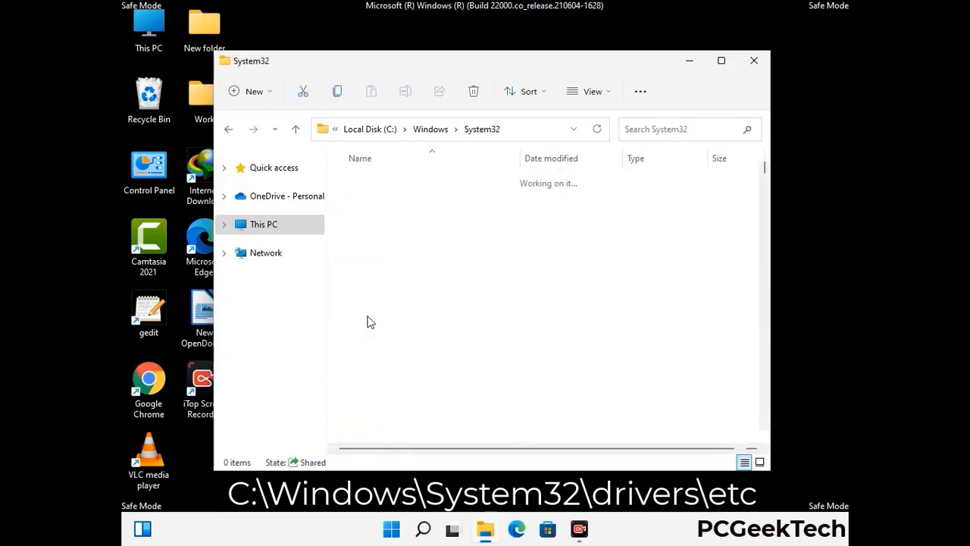
pyautogui.scroll(-5, 415, 329)
pyautogui.doubleClick(375, 414)
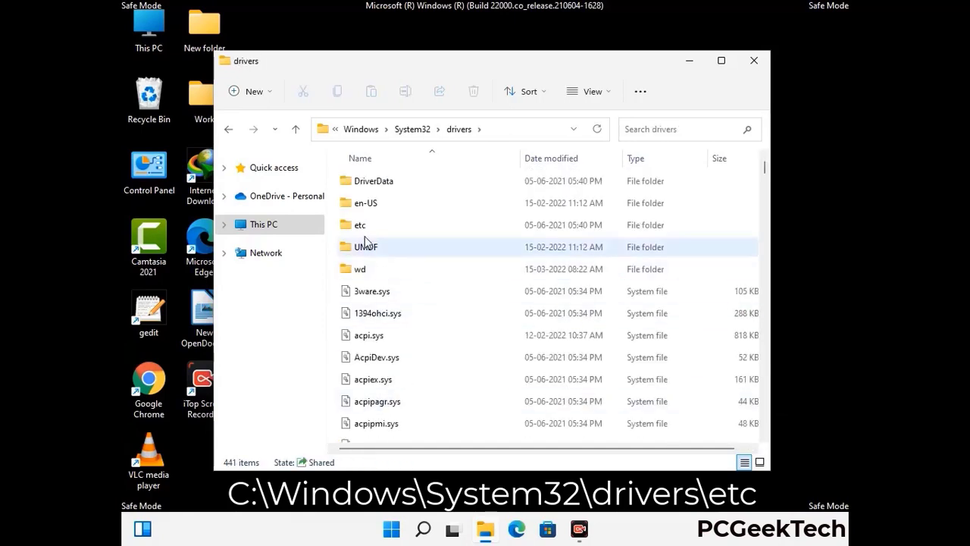
pyautogui.doubleClick(360, 226)
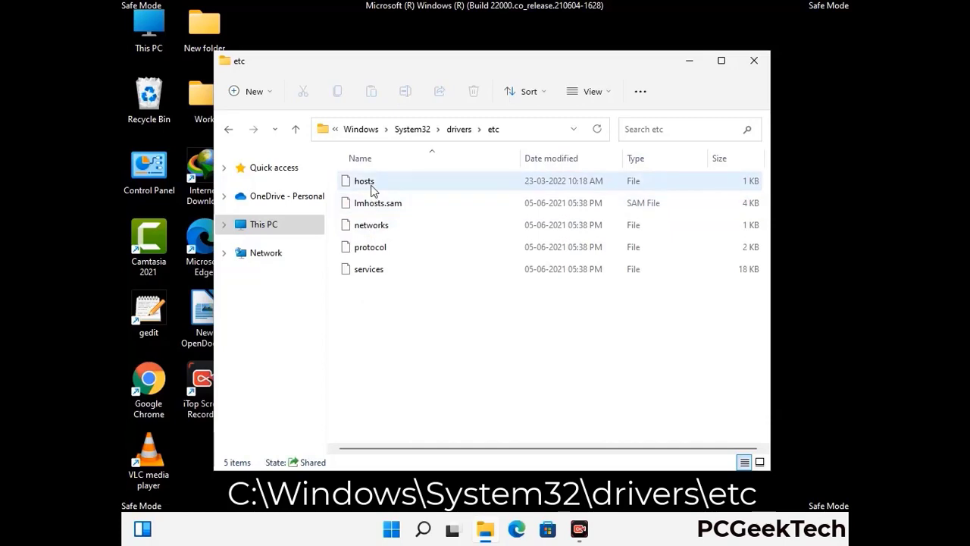
# Open the hosts file in Notepad
pyautogui.click(372, 185)
pyautogui.doubleClick(371, 188)
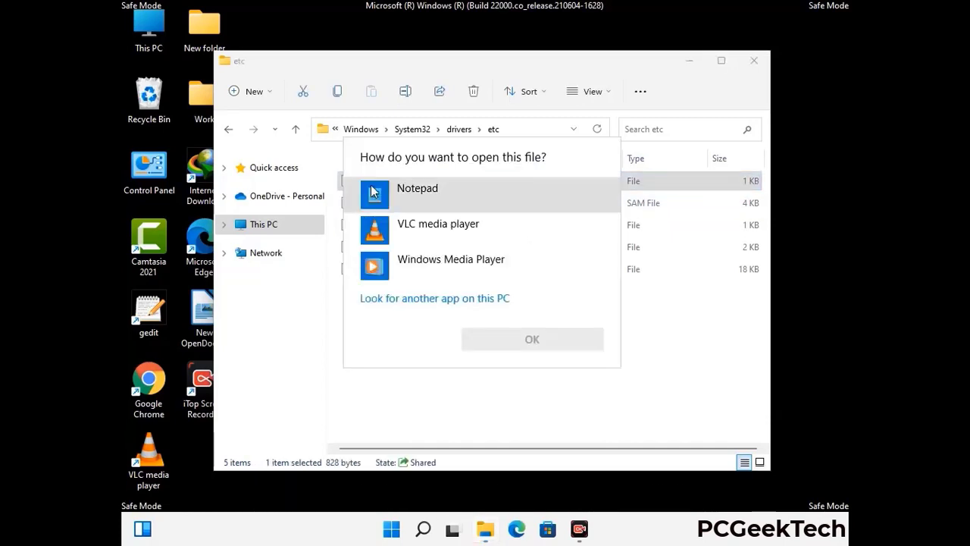
pyautogui.click(430, 191)
pyautogui.click(540, 339)
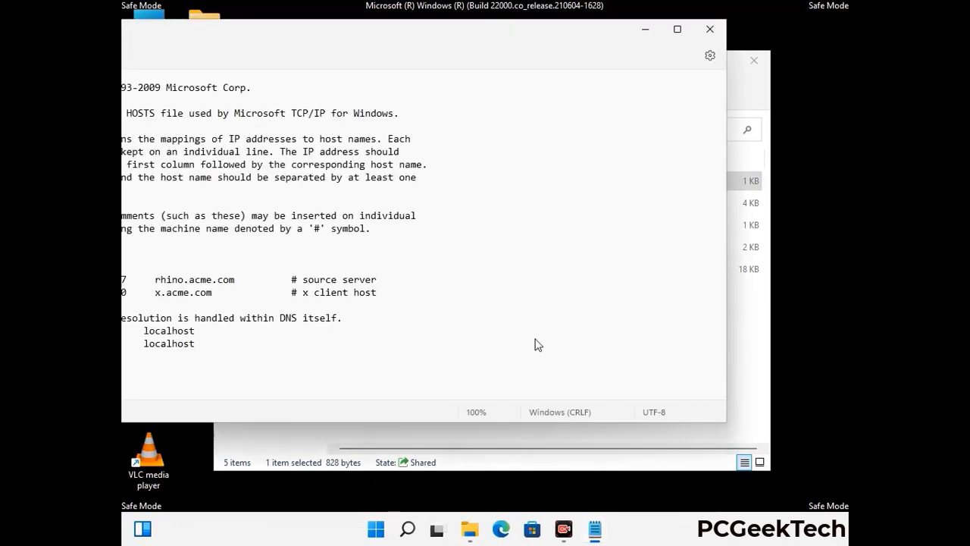
# Add two blank lines after the last localhost line and save the hosts file
pyautogui.moveTo(365, 36); pyautogui.dragTo(516, 44)
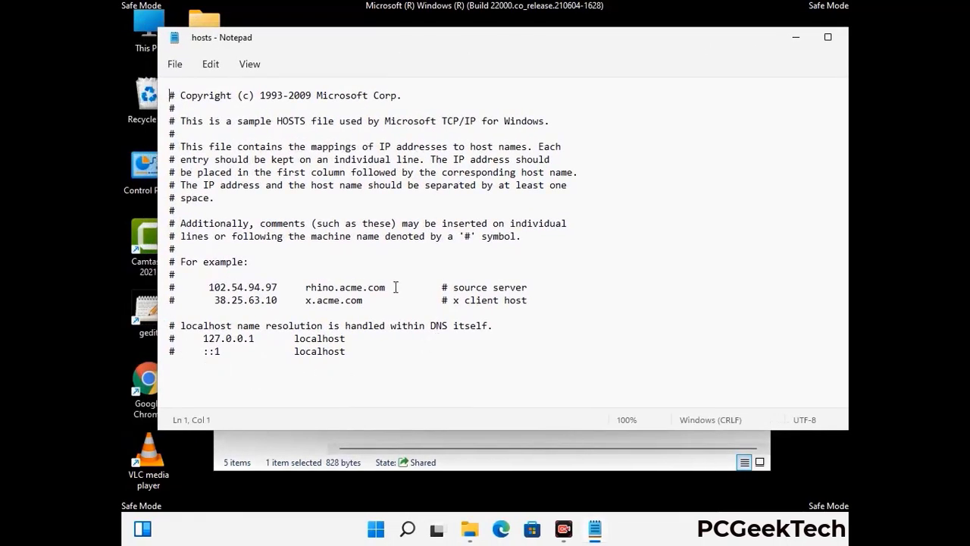
pyautogui.click(364, 356)
pyautogui.press('Return')
pyautogui.press('Return')
pyautogui.scroll(-1, 203, 211)
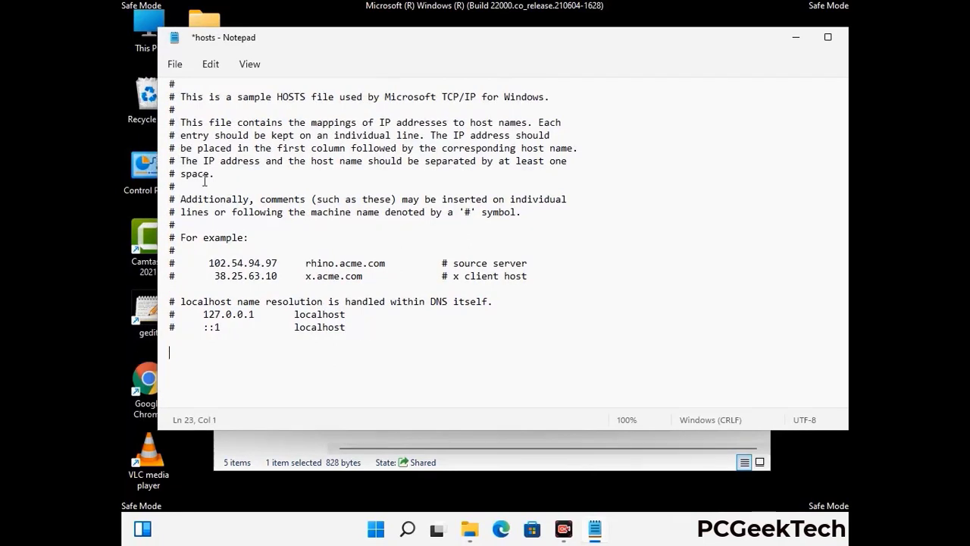
pyautogui.click(175, 64)
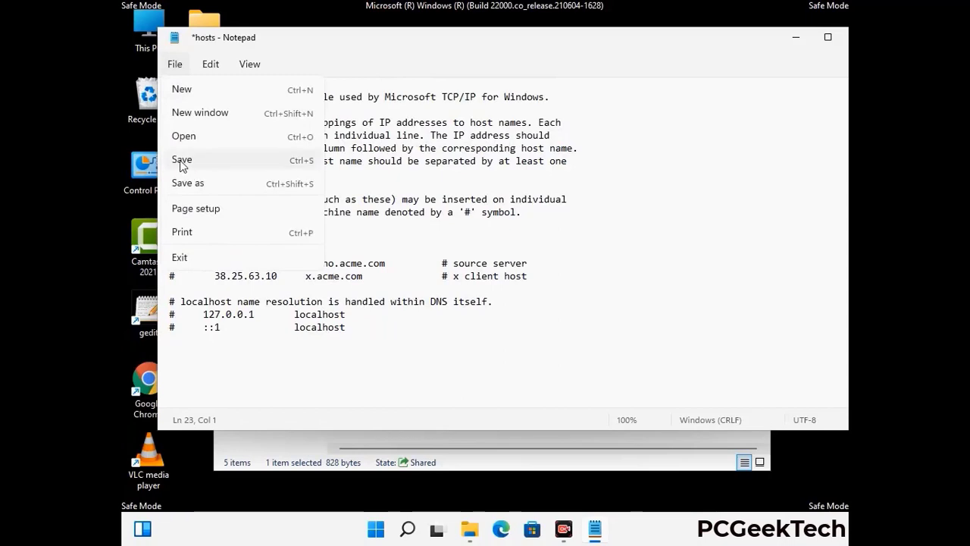
pyautogui.click(183, 160)
# Close Notepad and the etc folder window
pyautogui.moveTo(731, 31); pyautogui.dragTo(642, 31)
pyautogui.click(748, 37)
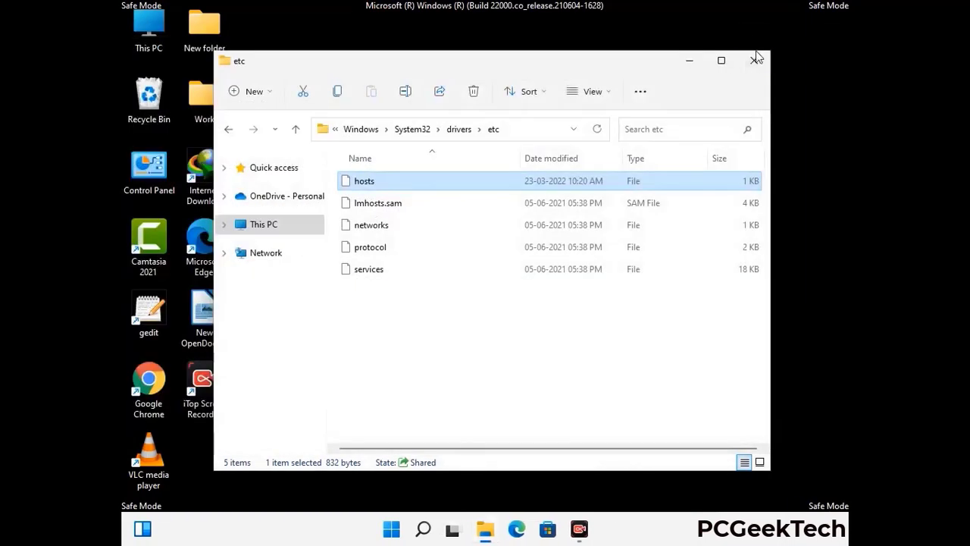
pyautogui.click(755, 60)
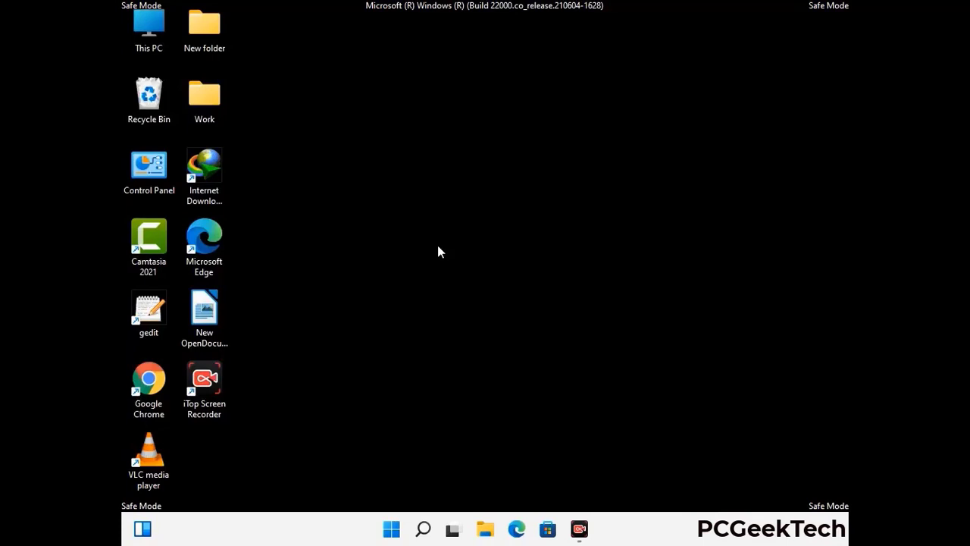
# Run %appdata% from the Run dialog to open the AppData\Roaming folder
pyautogui.press('super+r')
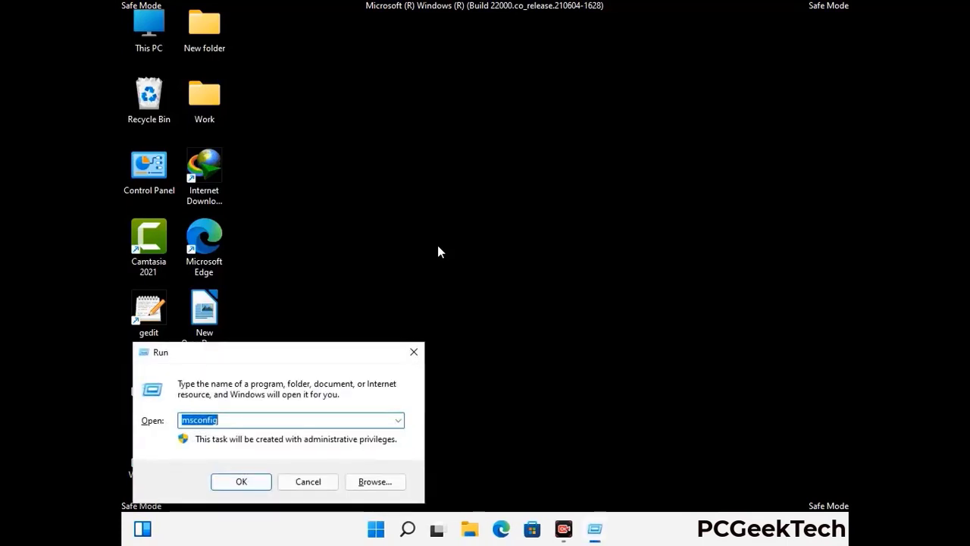
pyautogui.moveTo(278, 346); pyautogui.dragTo(451, 150)
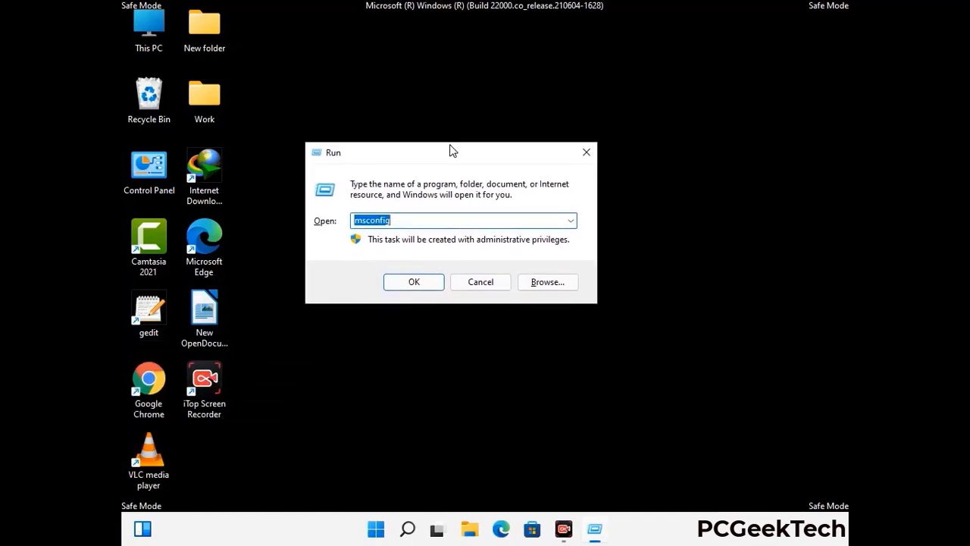
pyautogui.write('%')
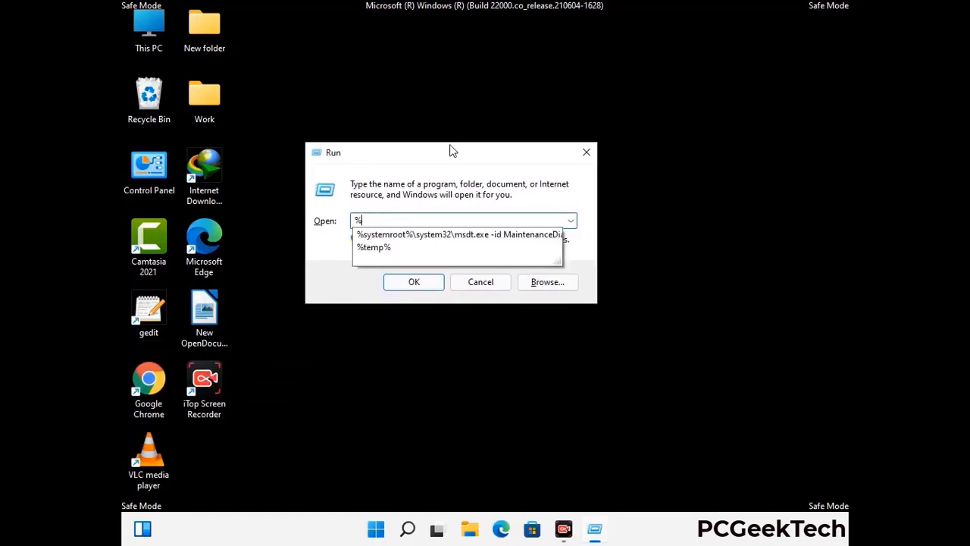
pyautogui.write('a')
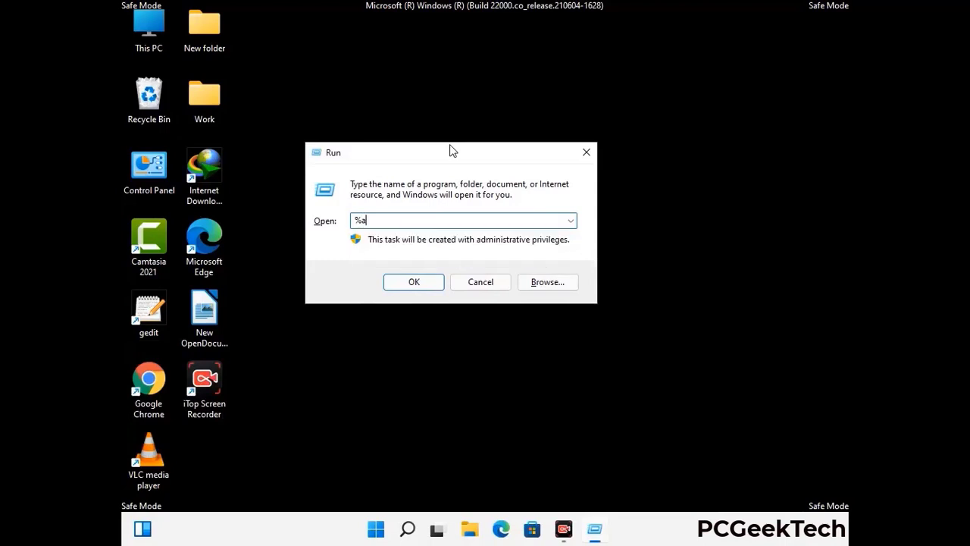
pyautogui.write('ppdata%')
pyautogui.press('Return')
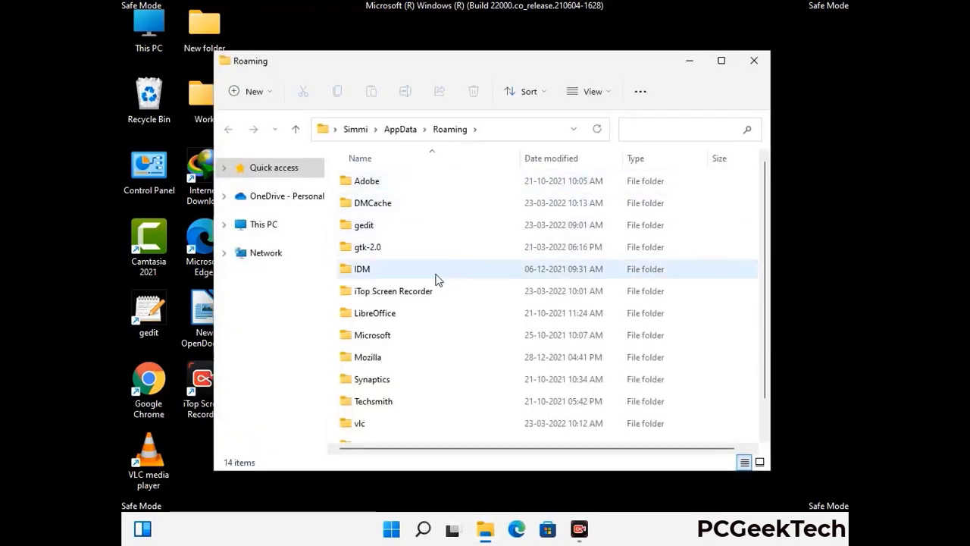
# Delete the Zoom folder from AppData\Roaming and close the window
pyautogui.scroll(-1, 454, 273)
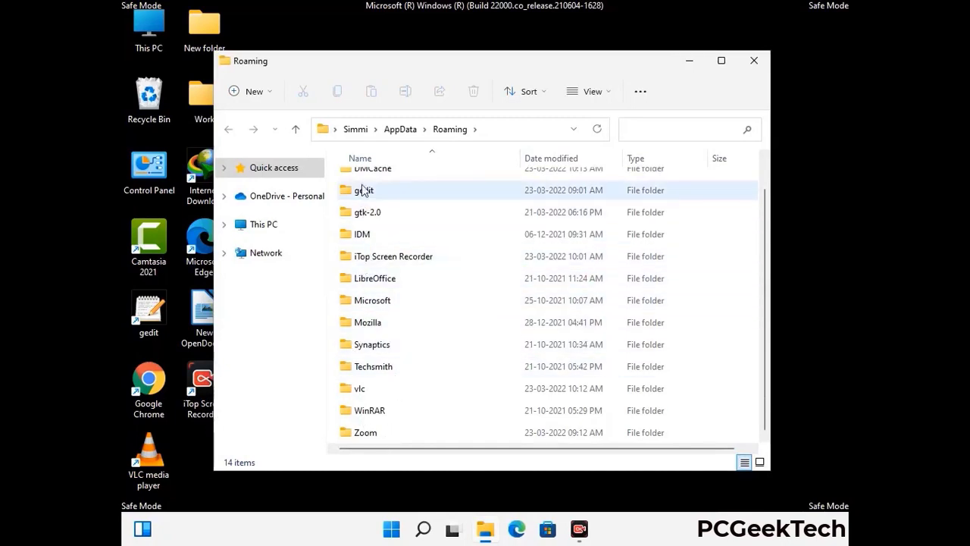
pyautogui.scroll(1, 383, 212)
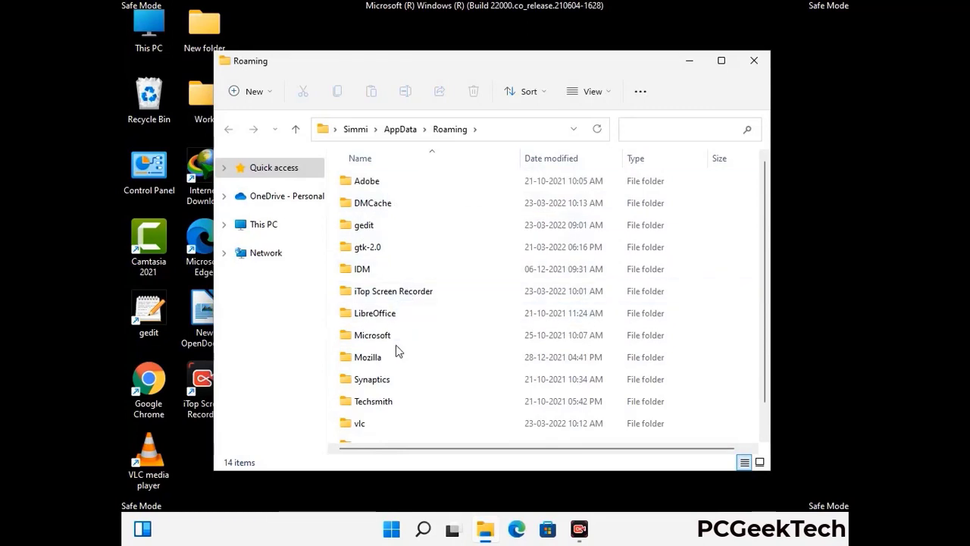
pyautogui.scroll(-1, 396, 356)
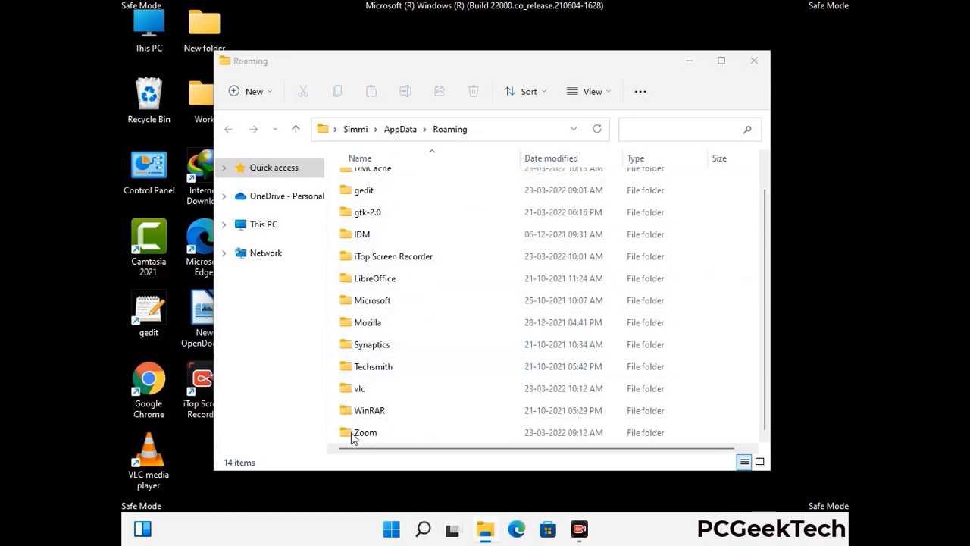
pyautogui.click(543, 428)
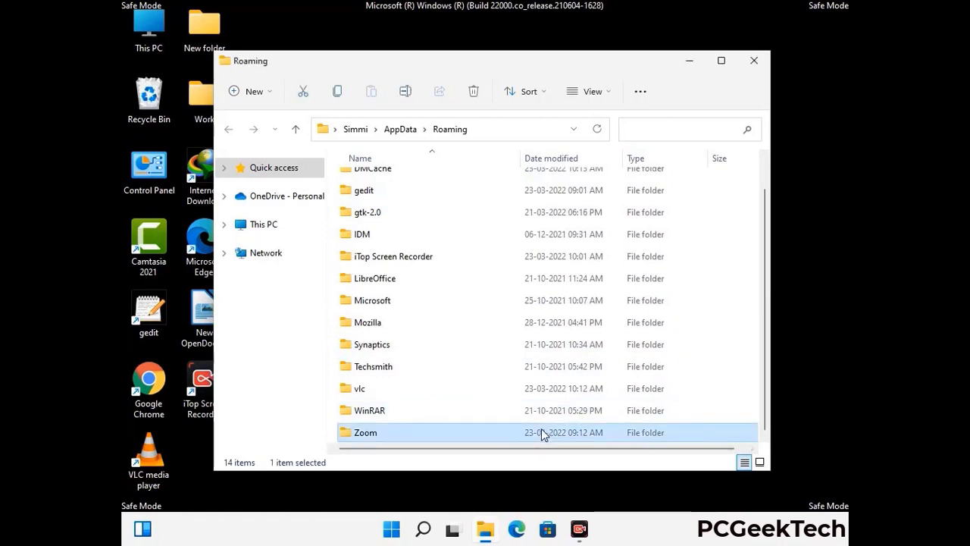
pyautogui.click(480, 96)
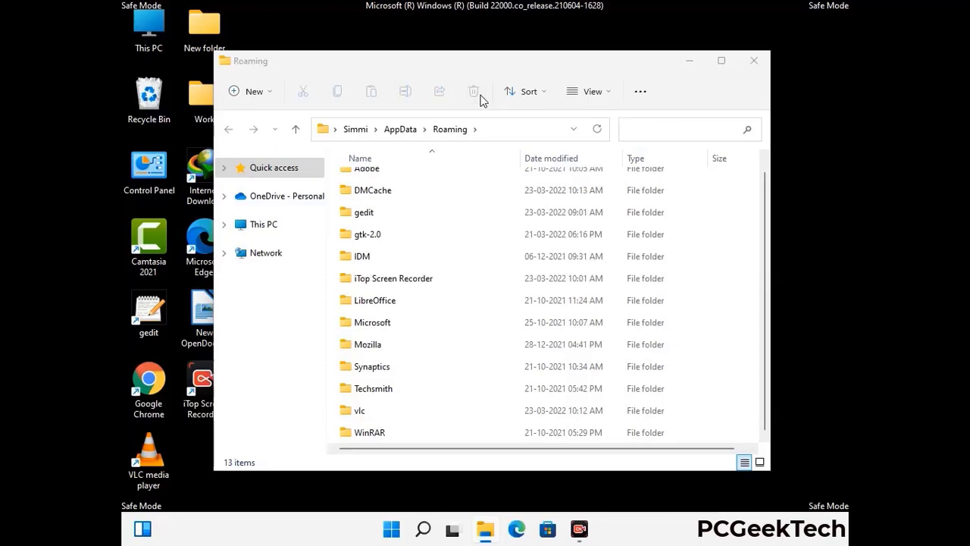
pyautogui.click(753, 62)
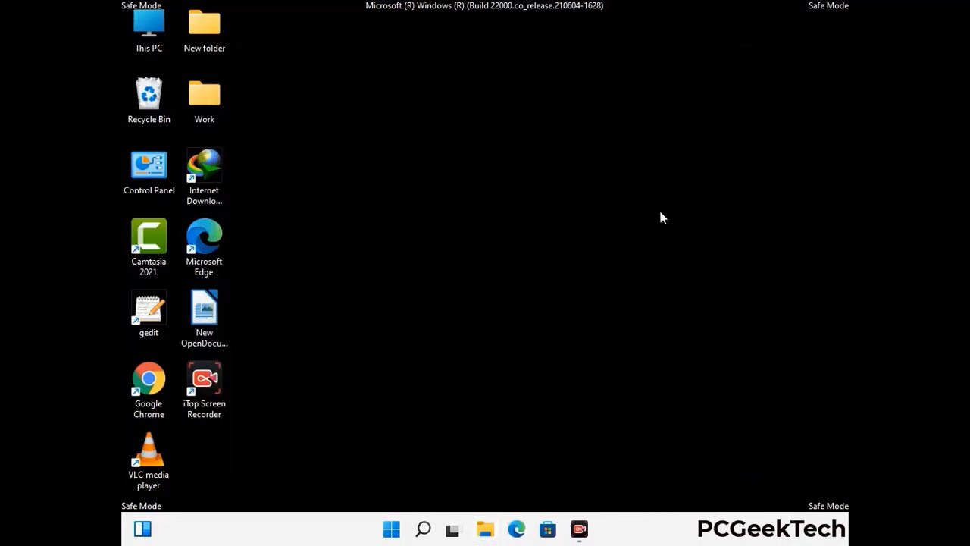
# Run %LocalAppData% from the Run dialog to open the AppData\Local folder
pyautogui.press('super+r')
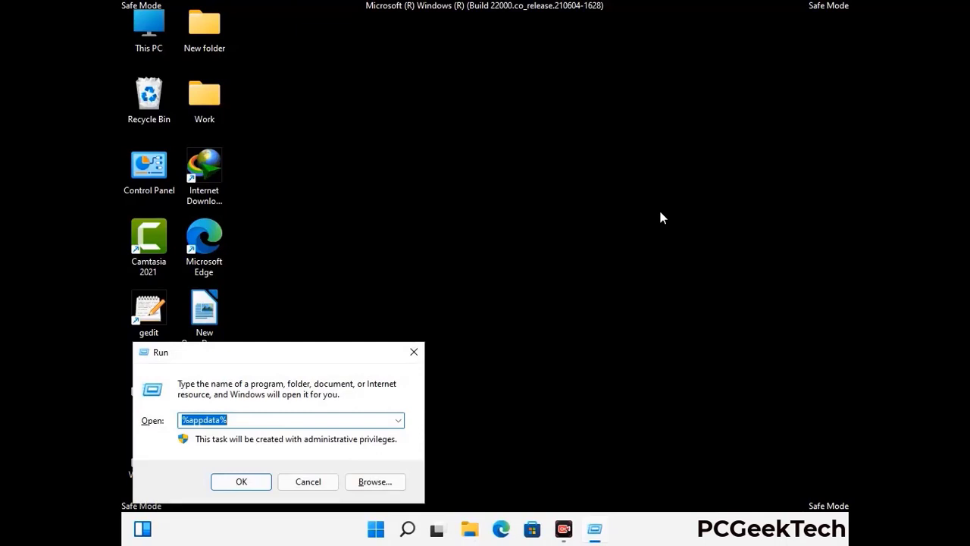
pyautogui.moveTo(304, 360); pyautogui.dragTo(509, 192)
pyautogui.write('%Loca')
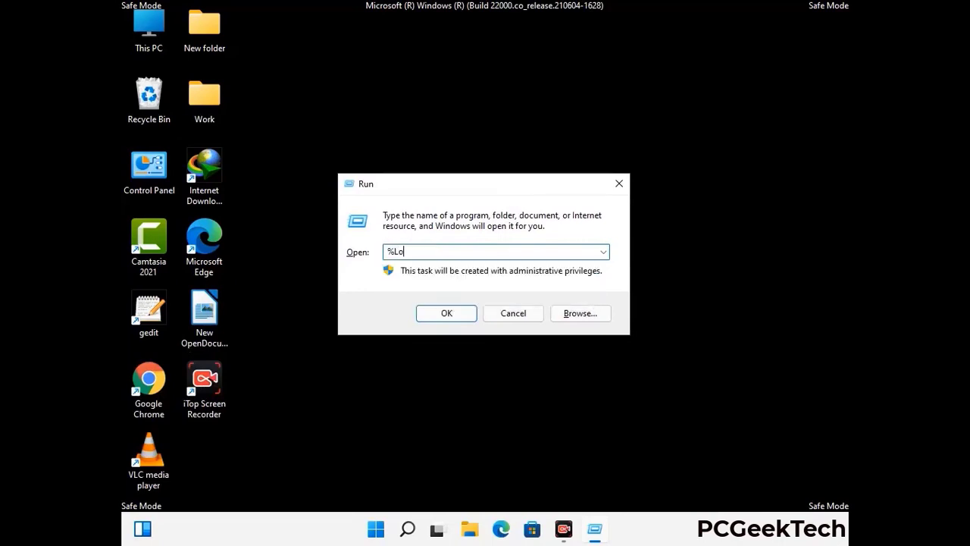
pyautogui.write('lAppData%')
pyautogui.press('Return')
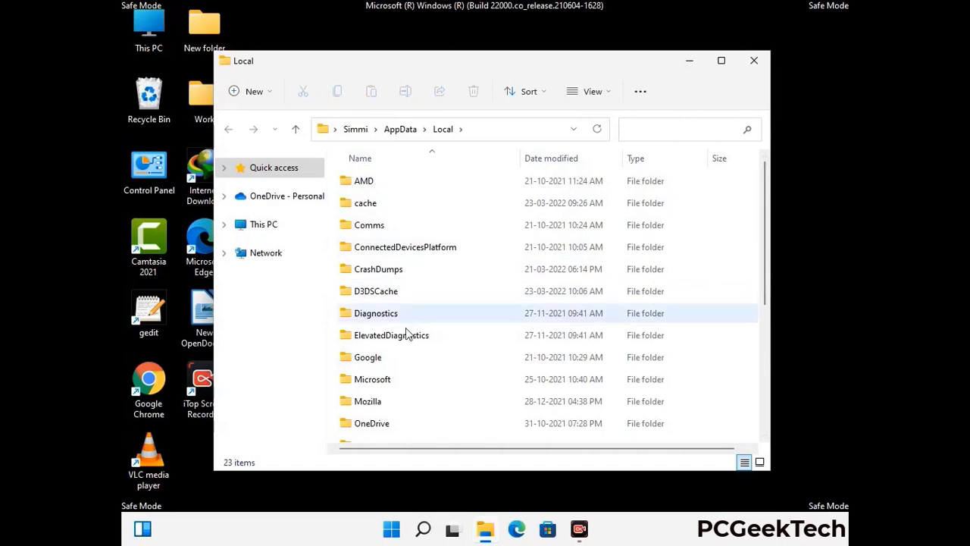
# Delete the Mozilla folder from AppData\Local and close the window
pyautogui.scroll(-1, 407, 334)
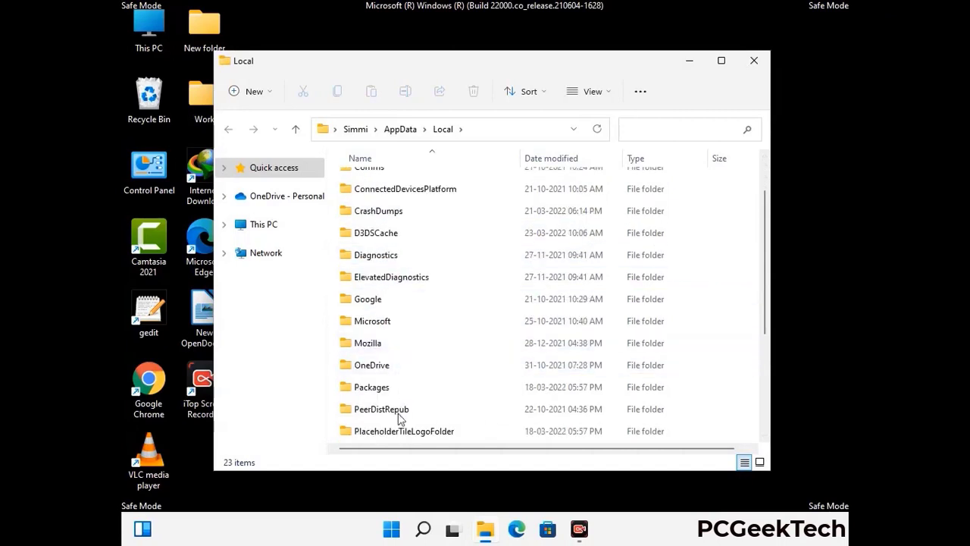
pyautogui.click(380, 348)
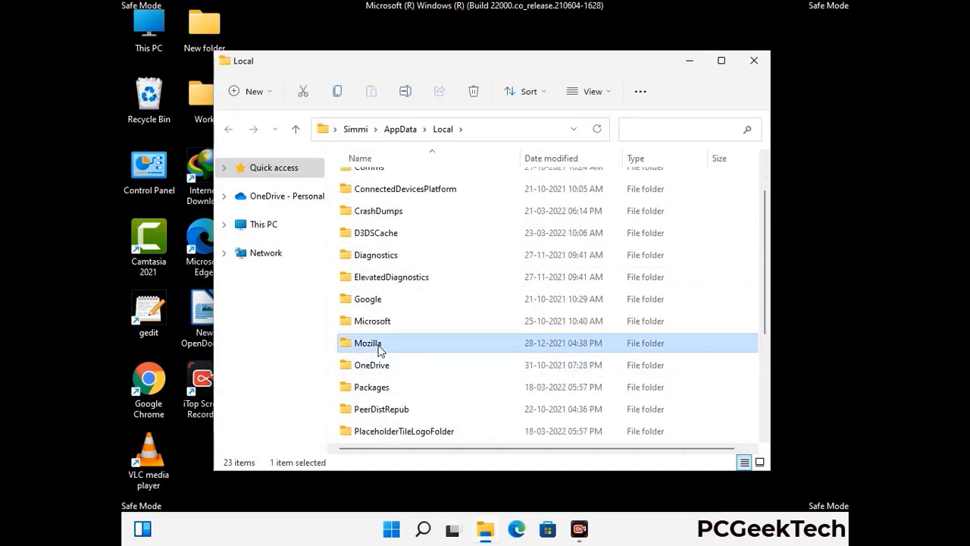
pyautogui.click(473, 99)
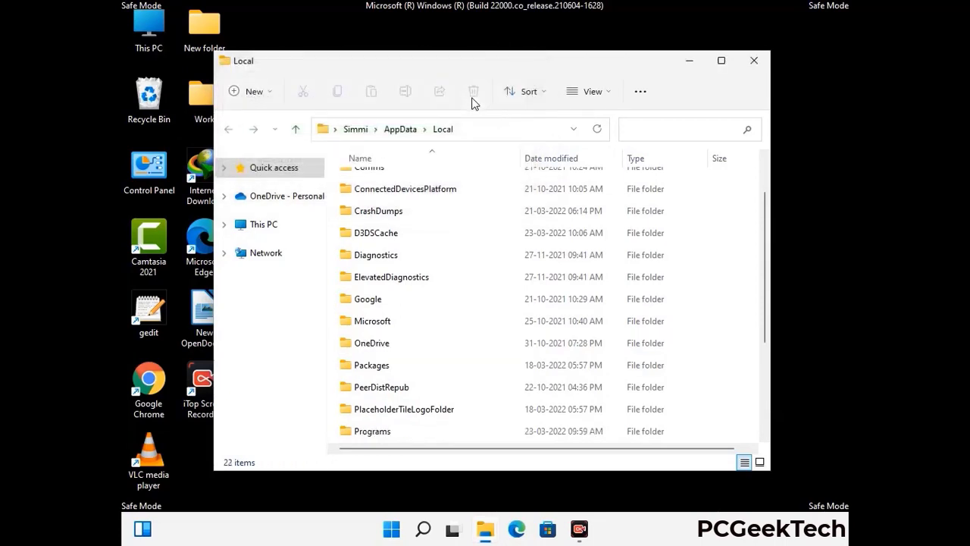
pyautogui.click(754, 64)
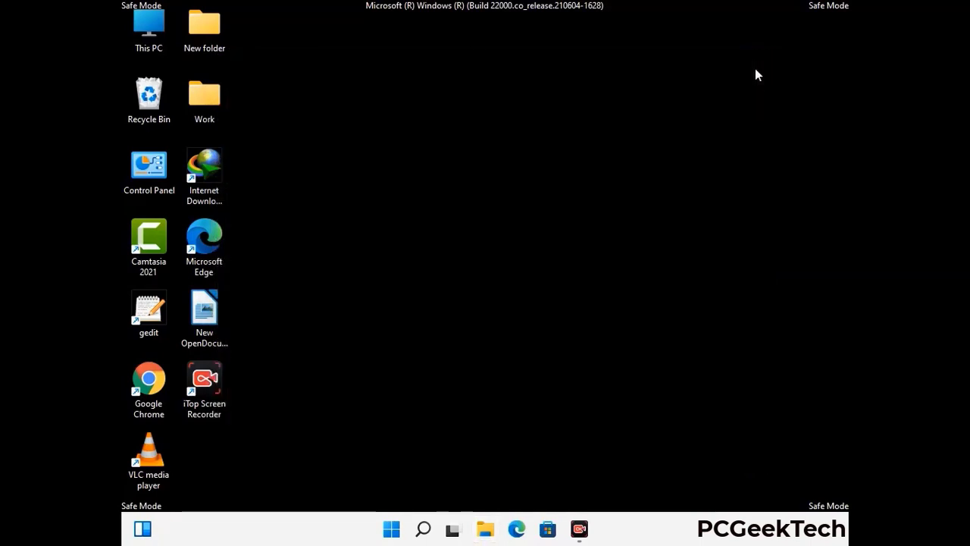
# Run %ProgramData% from the Run dialog to open C:\ProgramData
pyautogui.press('super+r')
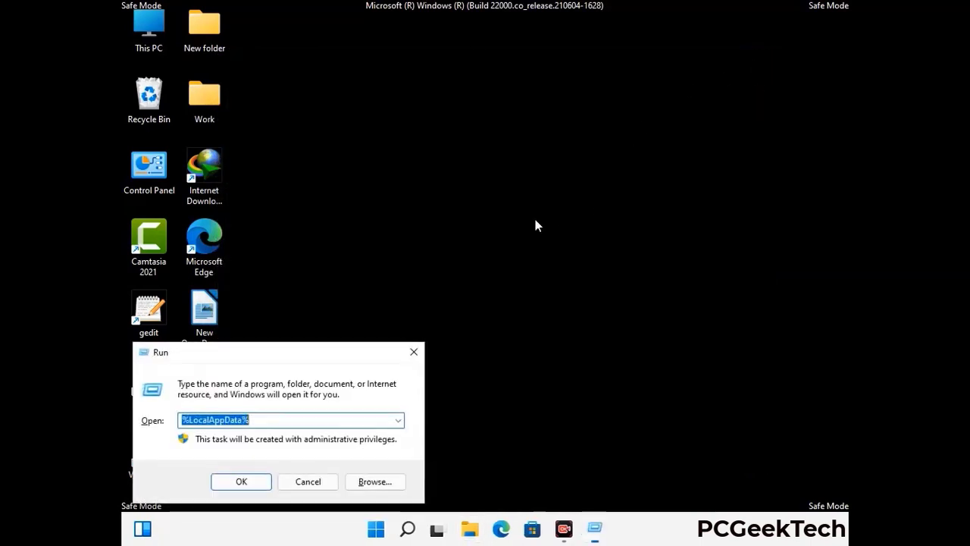
pyautogui.moveTo(269, 357); pyautogui.dragTo(446, 203)
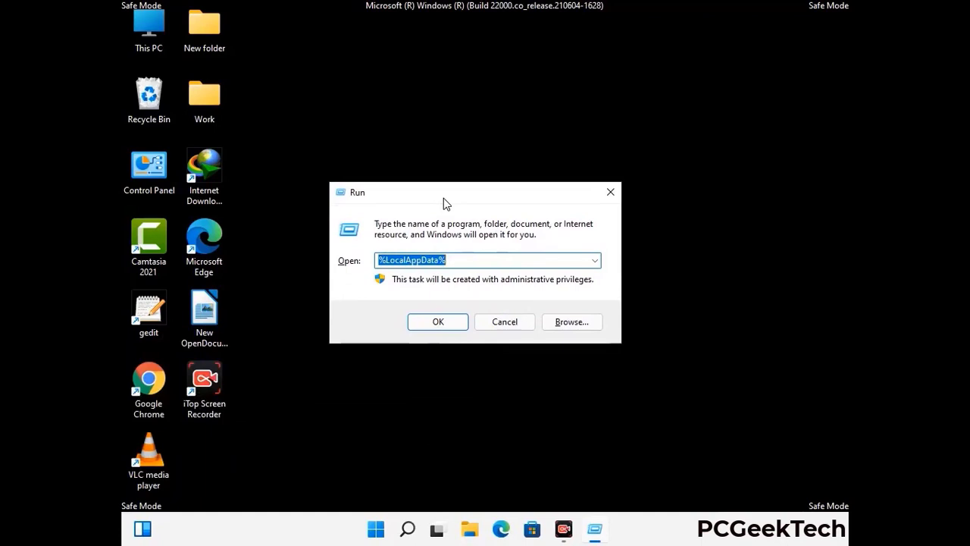
pyautogui.write('%')
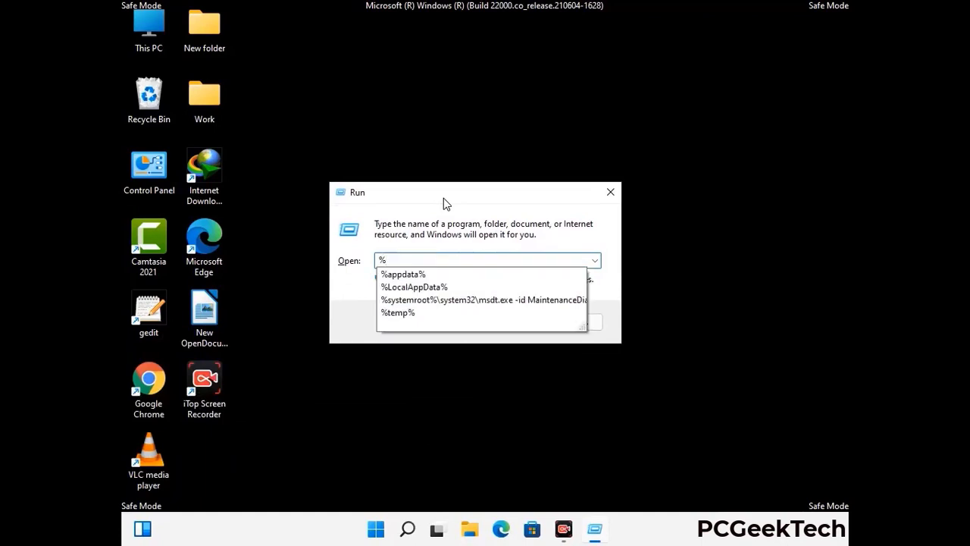
pyautogui.write('ProgramData%')
pyautogui.press('Return')
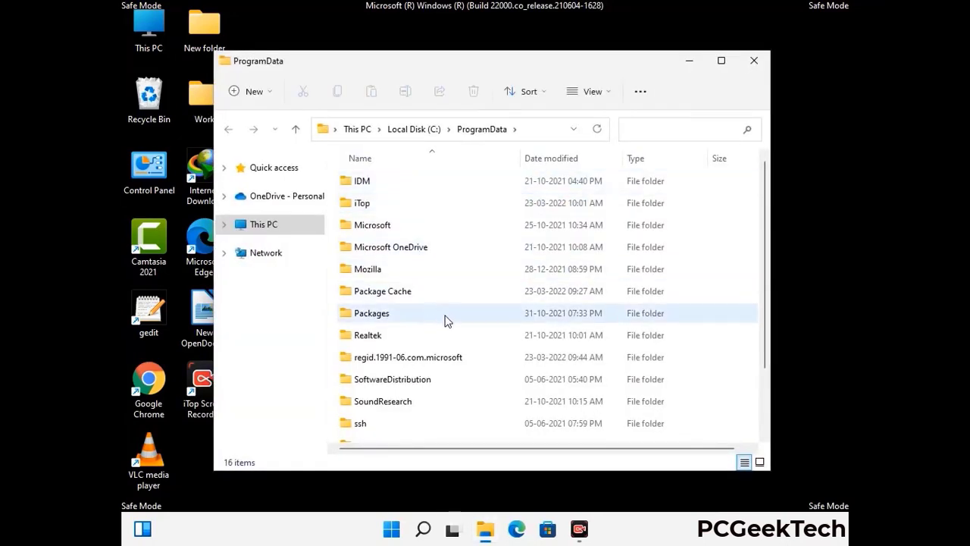
# Delete the Mozilla folder from ProgramData and close the window
pyautogui.scroll(-1, 447, 322)
pyautogui.scroll(-1, 443, 337)
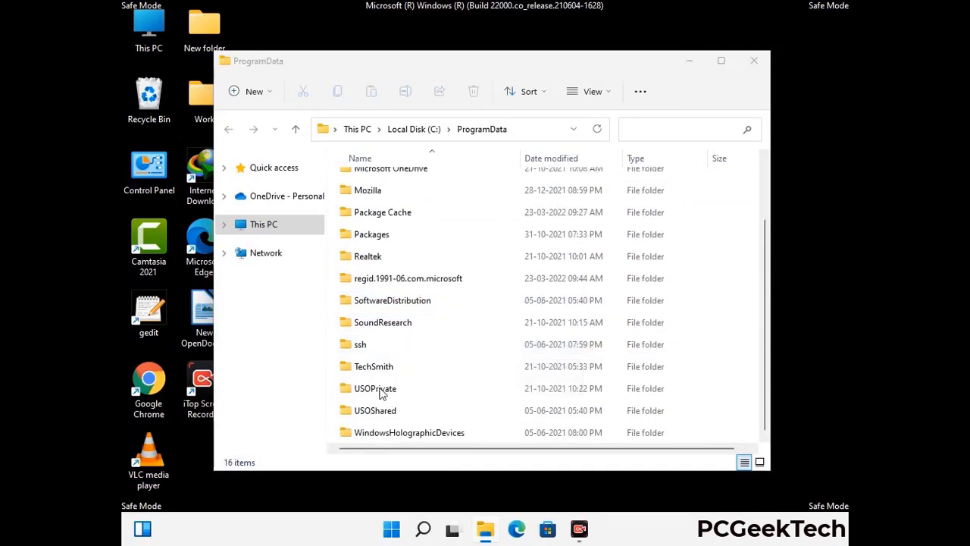
pyautogui.click(382, 191)
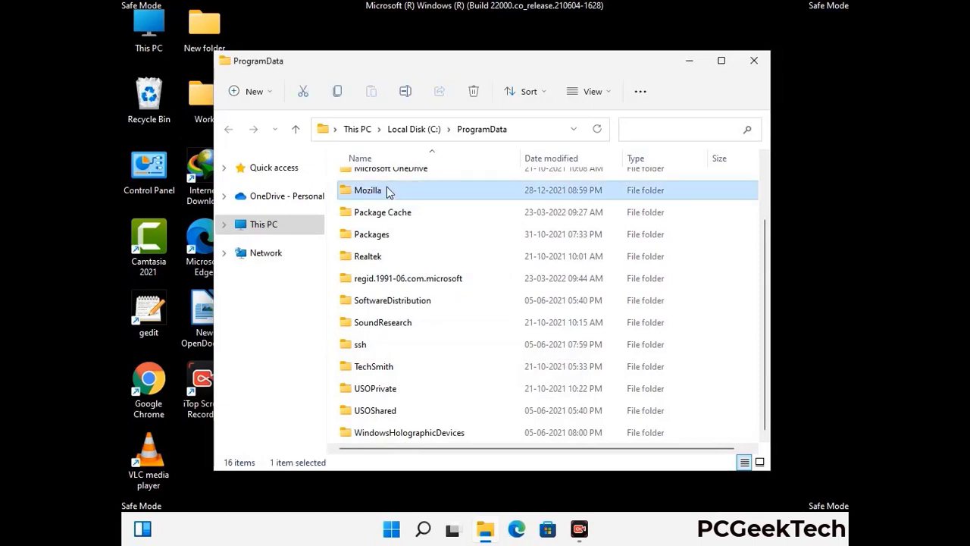
pyautogui.click(475, 92)
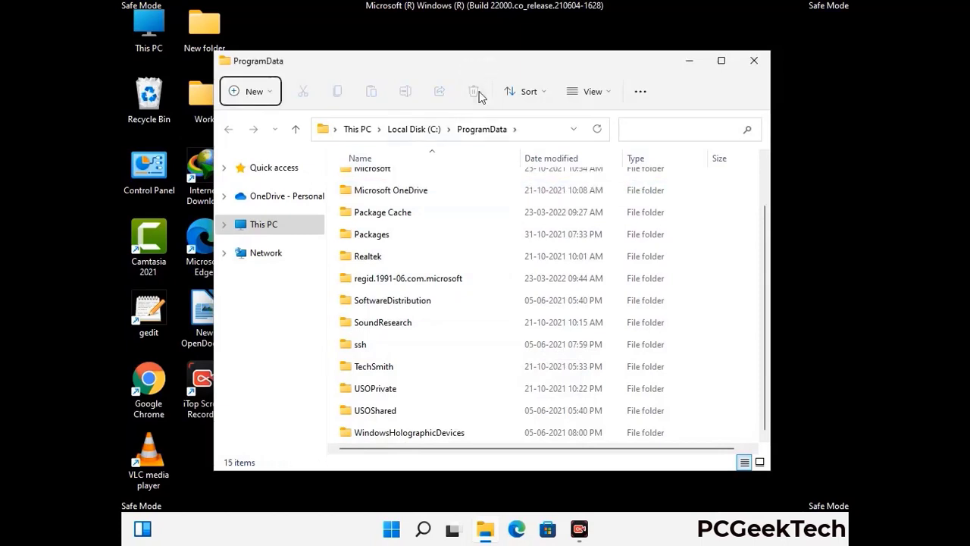
pyautogui.scroll(2, 531, 269)
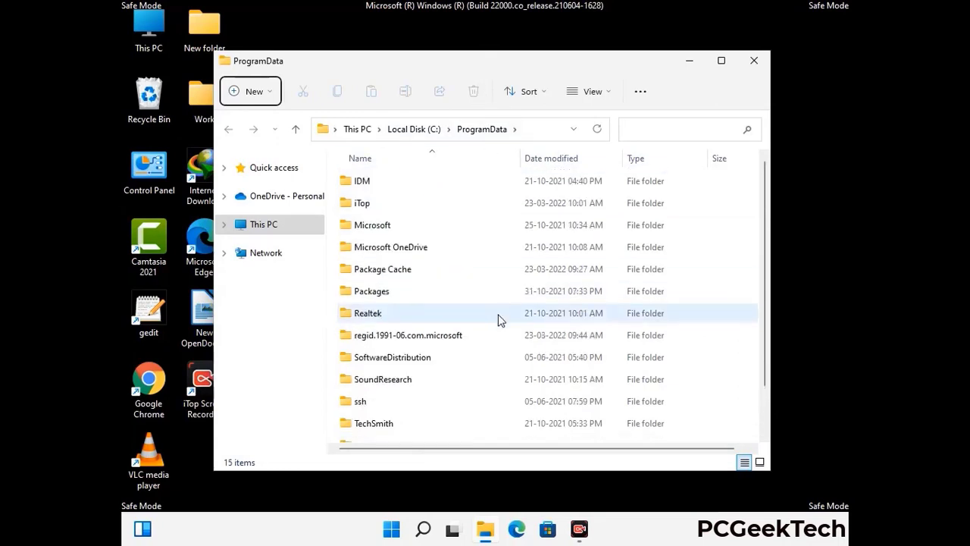
pyautogui.click(756, 61)
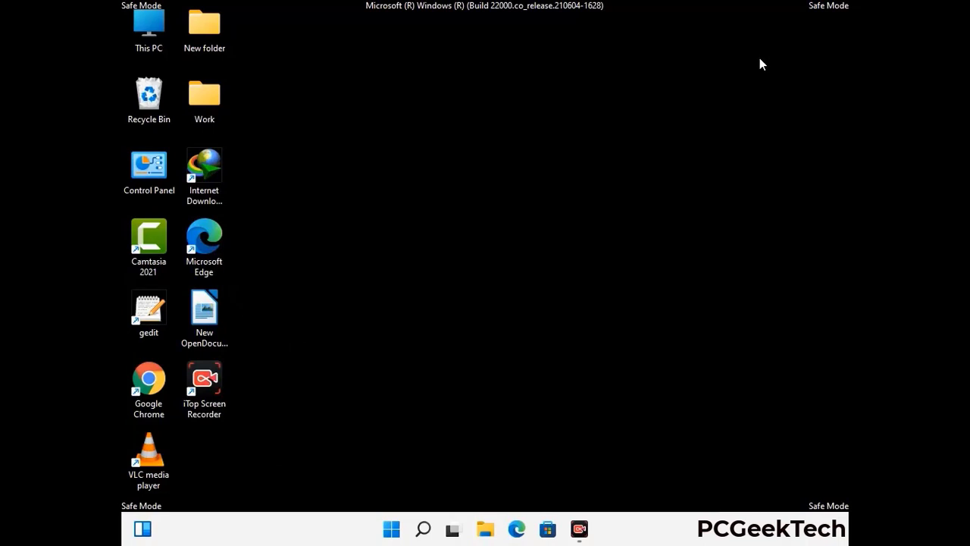
pyautogui.press('super+r')
pyautogui.moveTo(317, 351); pyautogui.dragTo(507, 197)
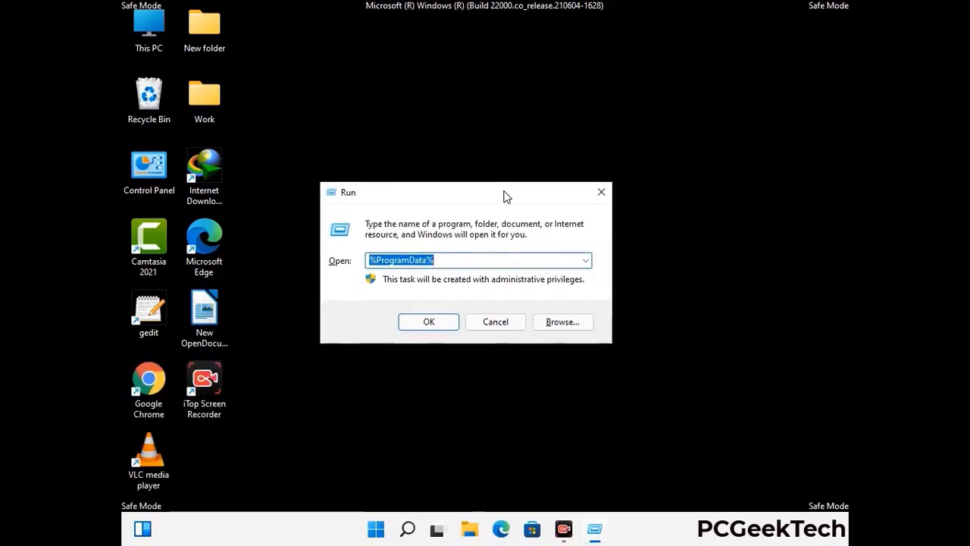
pyautogui.write('%WinDir%')
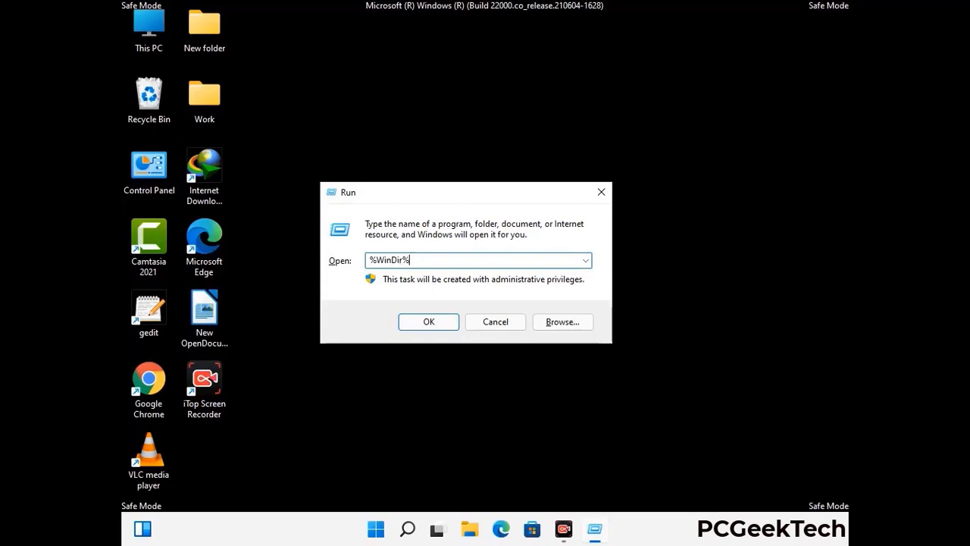
pyautogui.press('Return')
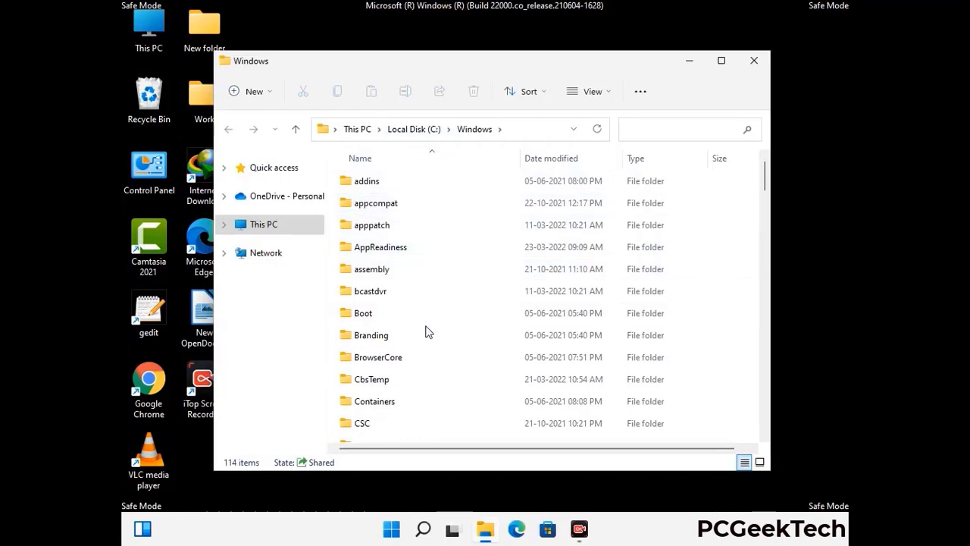
pyautogui.scroll(-2, 426, 334)
pyautogui.scroll(-1, 427, 339)
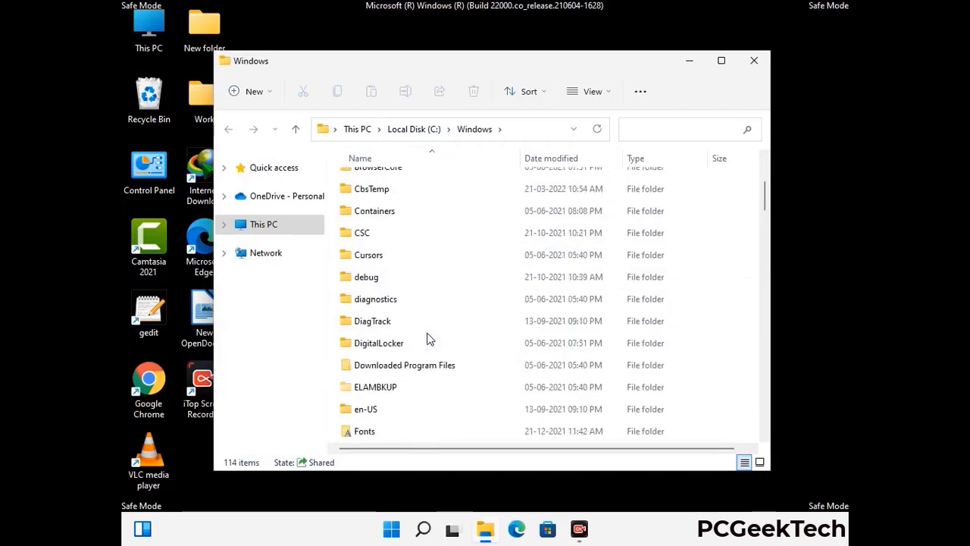
pyautogui.scroll(-1, 427, 338)
pyautogui.scroll(-4, 426, 339)
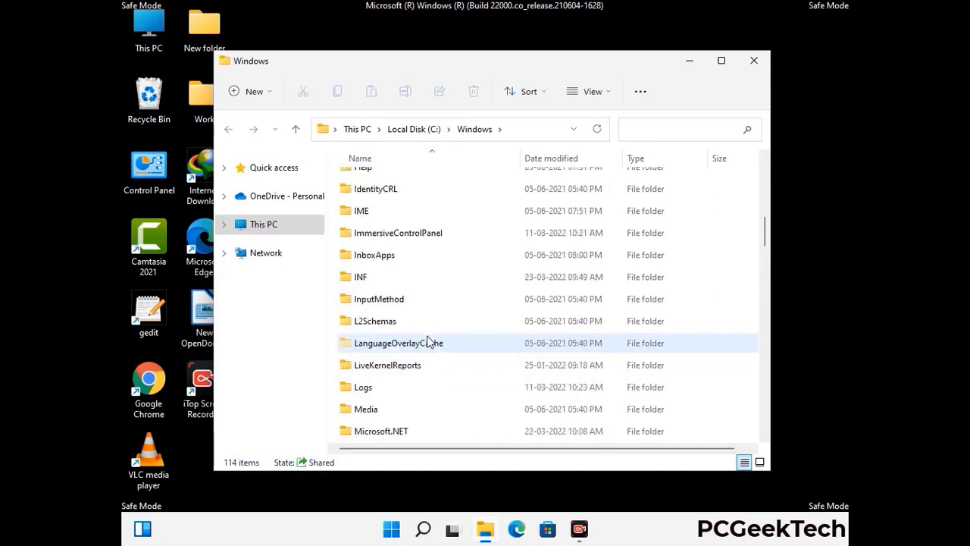
pyautogui.scroll(-1, 427, 341)
pyautogui.scroll(-6, 426, 341)
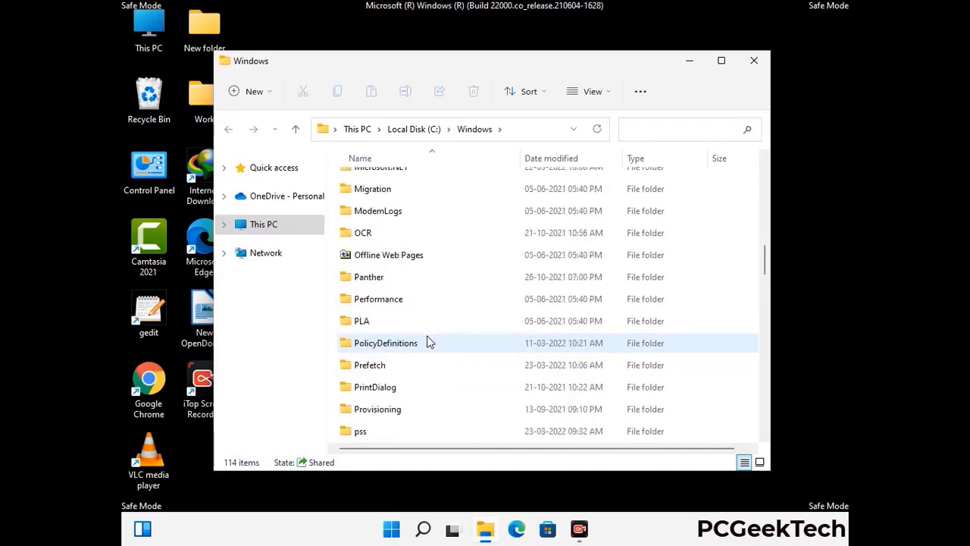
pyautogui.scroll(-7, 426, 342)
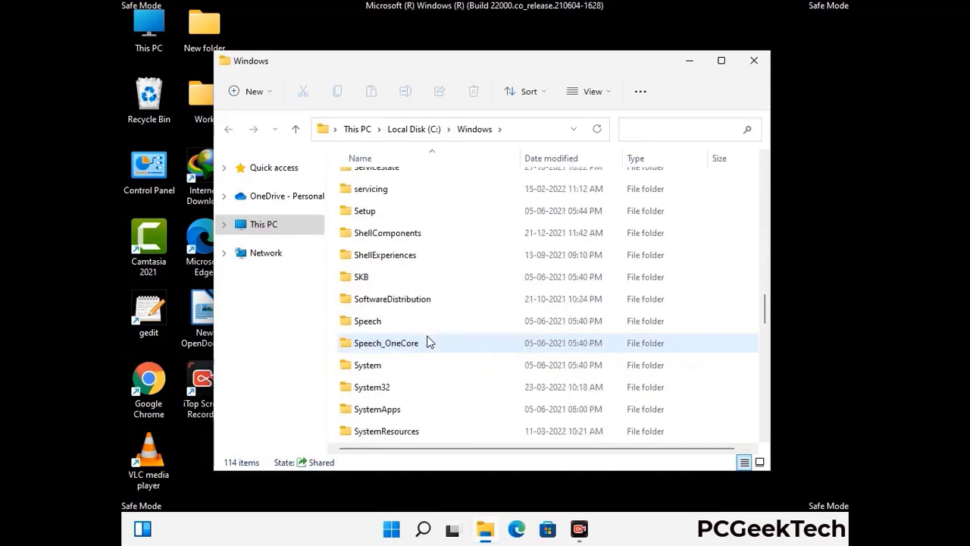
pyautogui.scroll(-10, 427, 341)
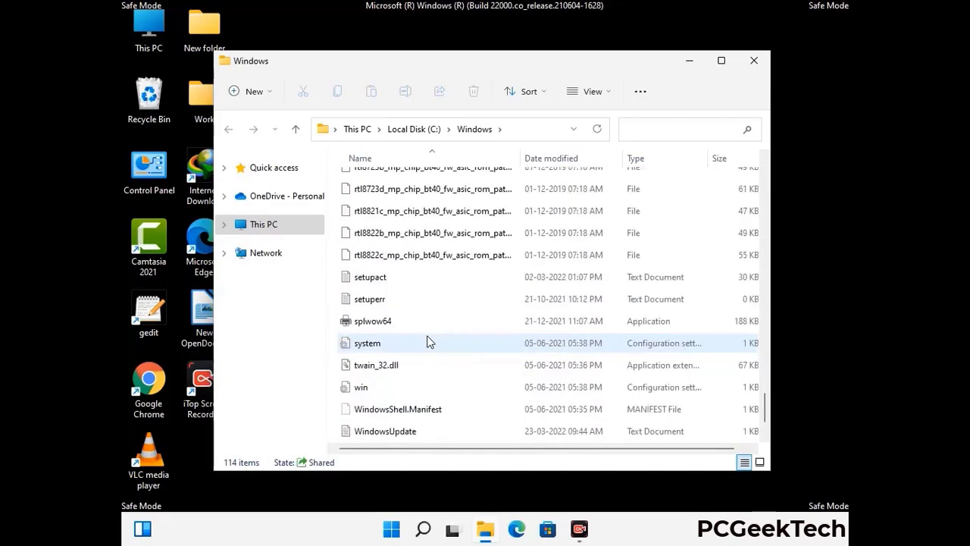
pyautogui.scroll(-1, 427, 341)
pyautogui.scroll(11, 426, 341)
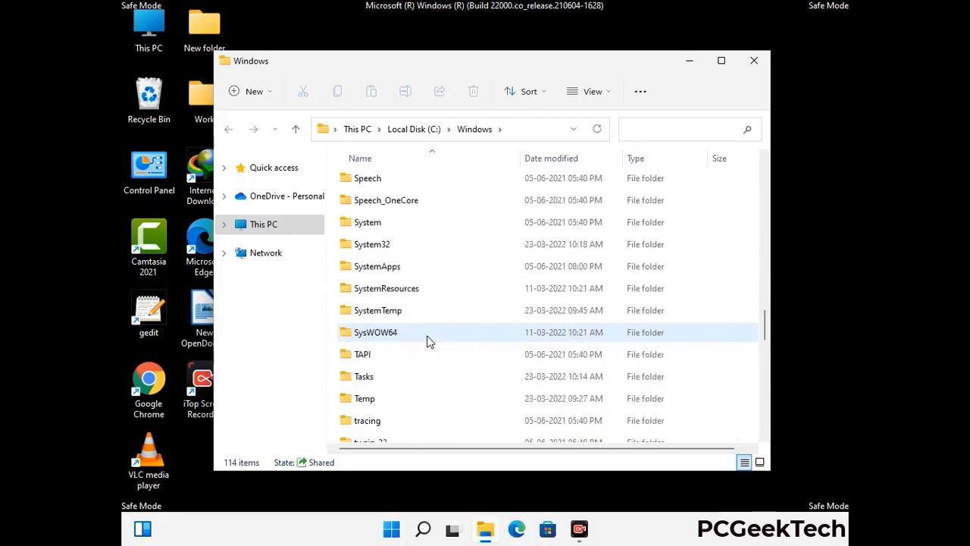
pyautogui.scroll(3, 427, 341)
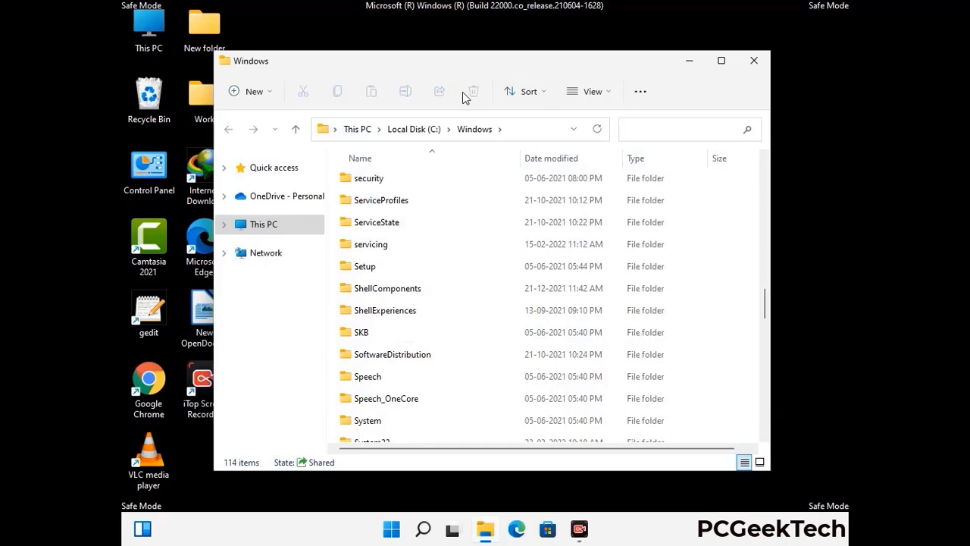
pyautogui.click(755, 60)
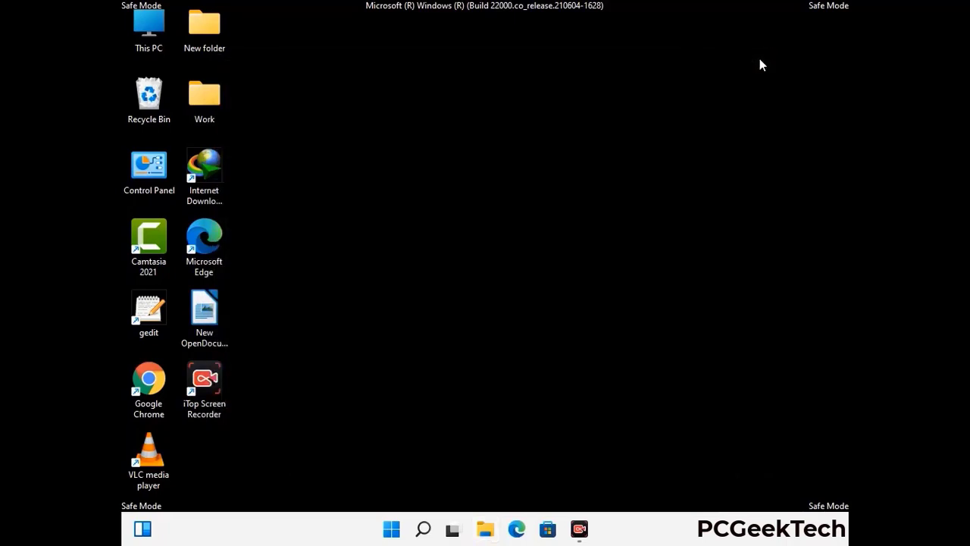
# Run %temp% from the Run dialog to open the user's Temp folder
pyautogui.press('super+r')
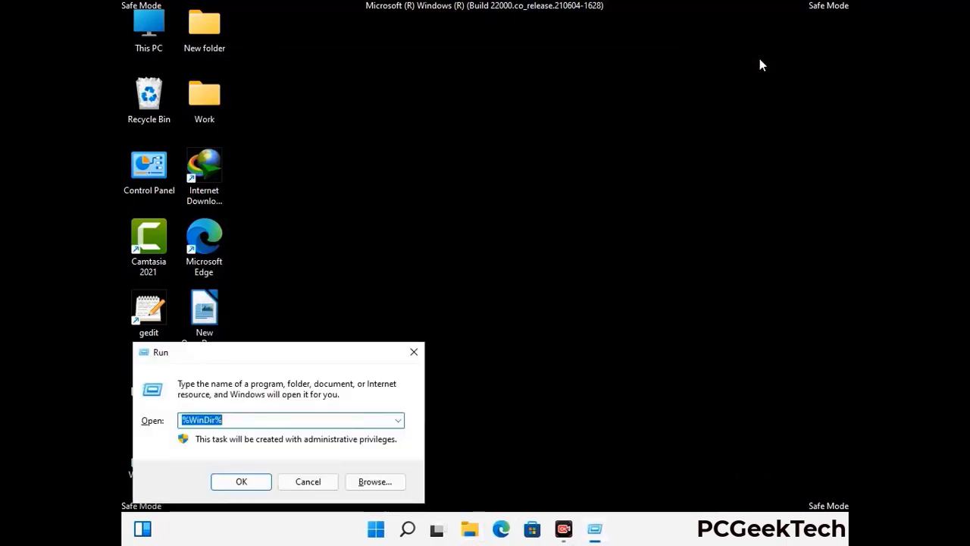
pyautogui.moveTo(322, 356); pyautogui.dragTo(549, 130)
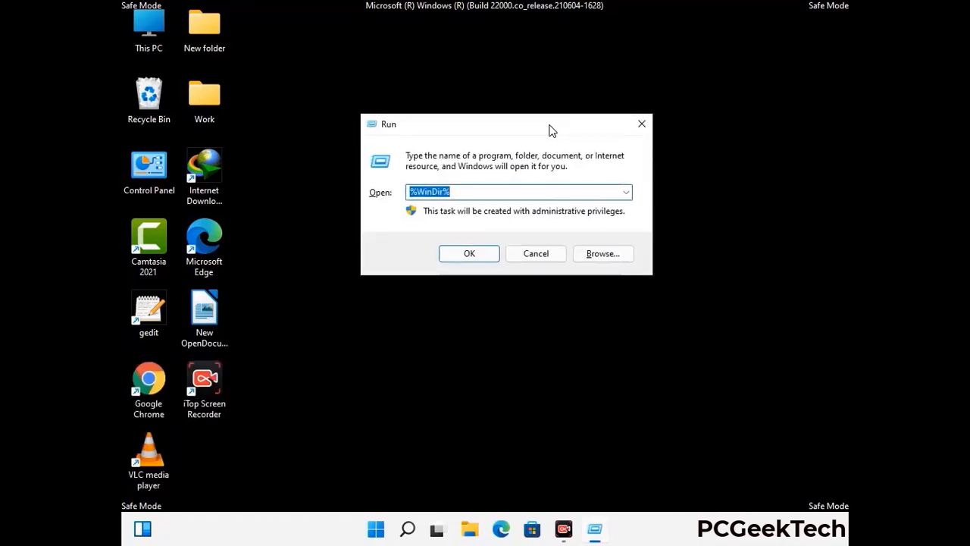
pyautogui.write('%temp%')
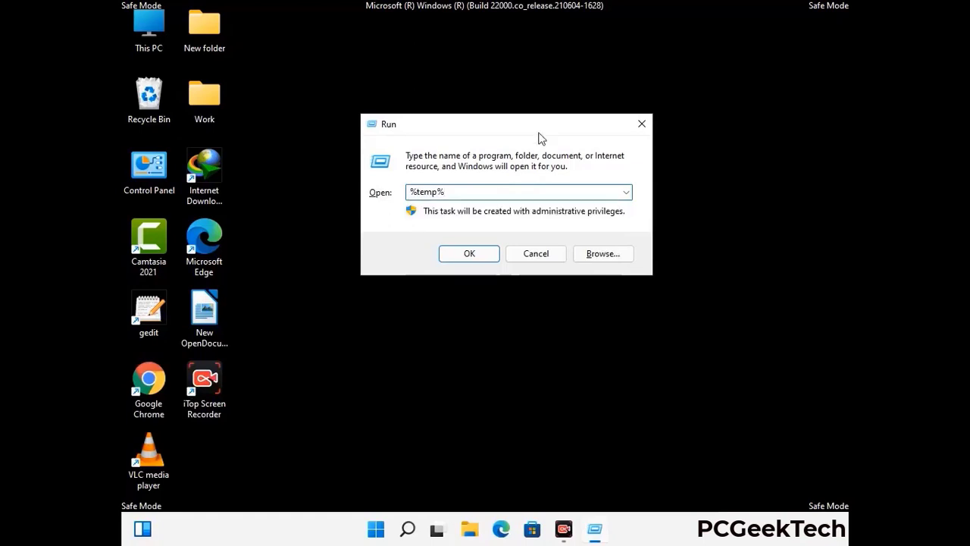
pyautogui.click(485, 251)
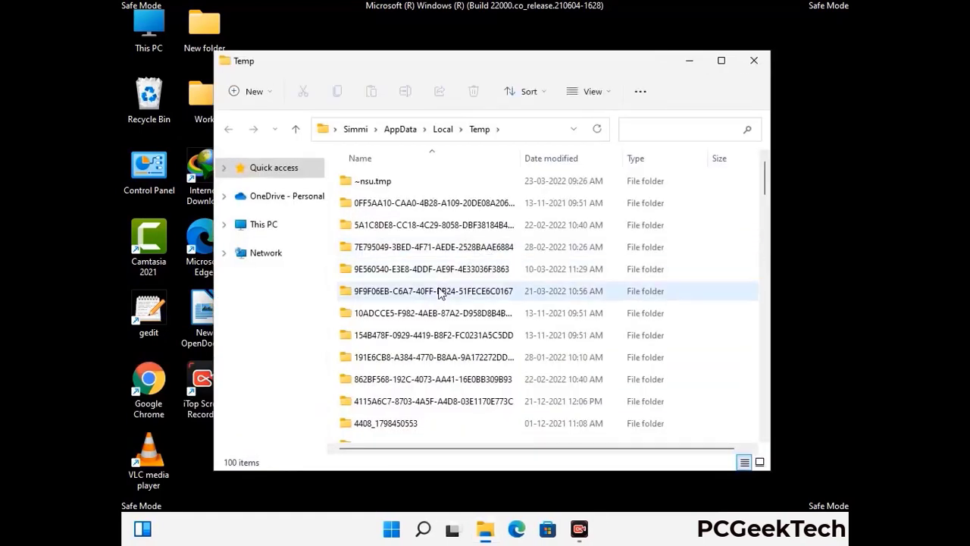
# Select all 100 Temp items, delete them, and close the window
pyautogui.click(440, 293)
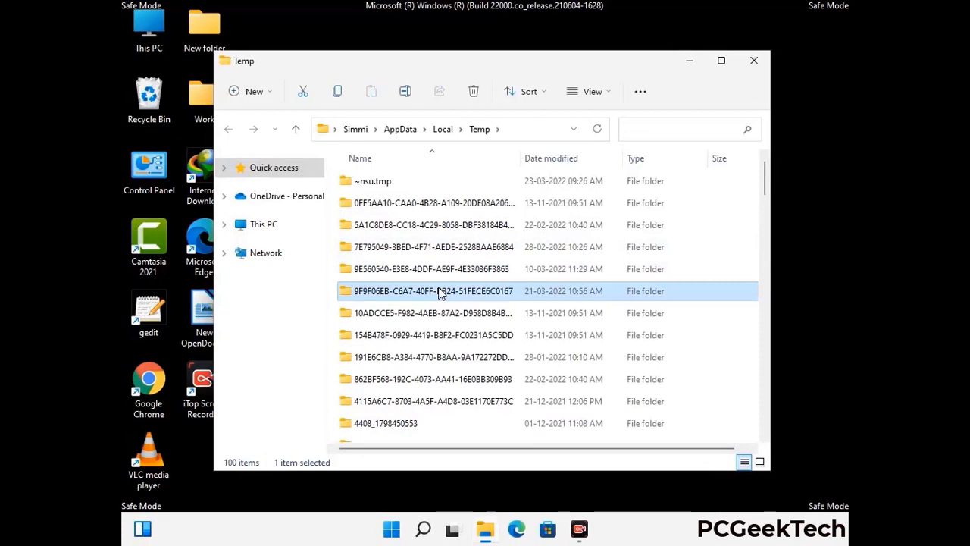
pyautogui.hotkey('ctrl', 'a')
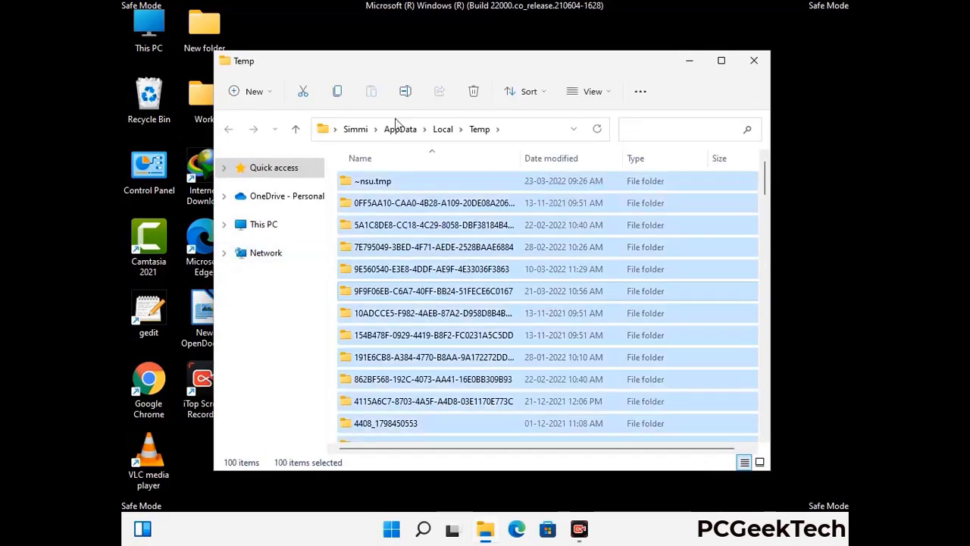
pyautogui.click(476, 92)
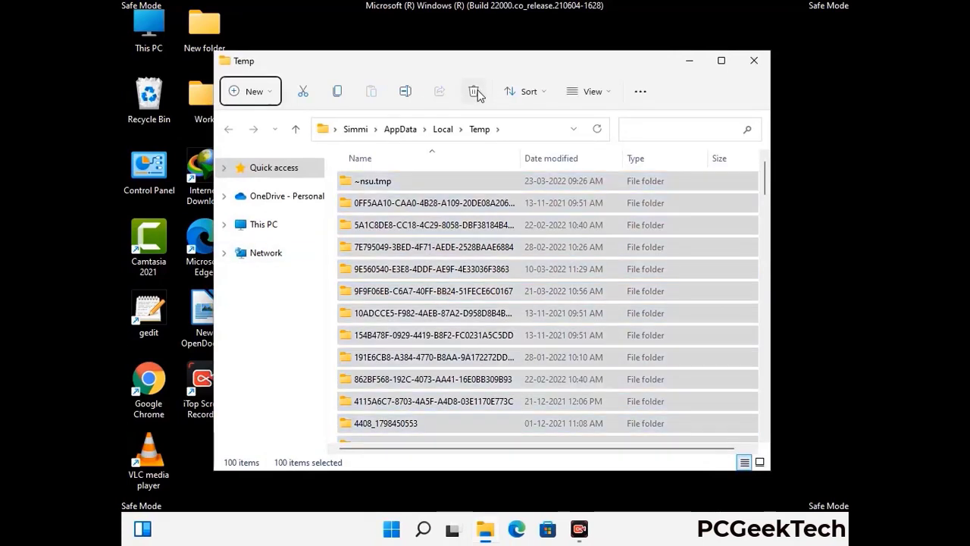
pyautogui.click(754, 61)
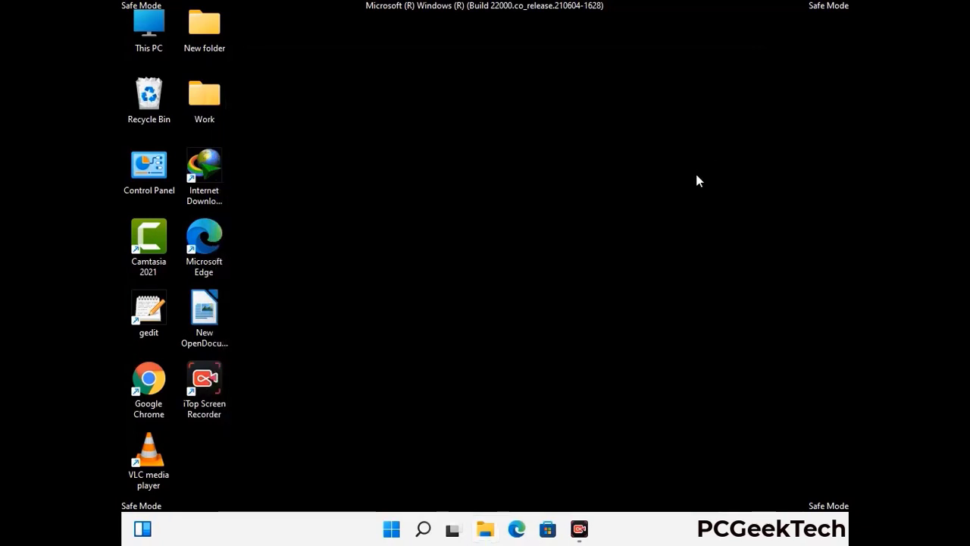
# Open the C:\Windows\Temp folder by running temp from the Run box
pyautogui.press('super+r')
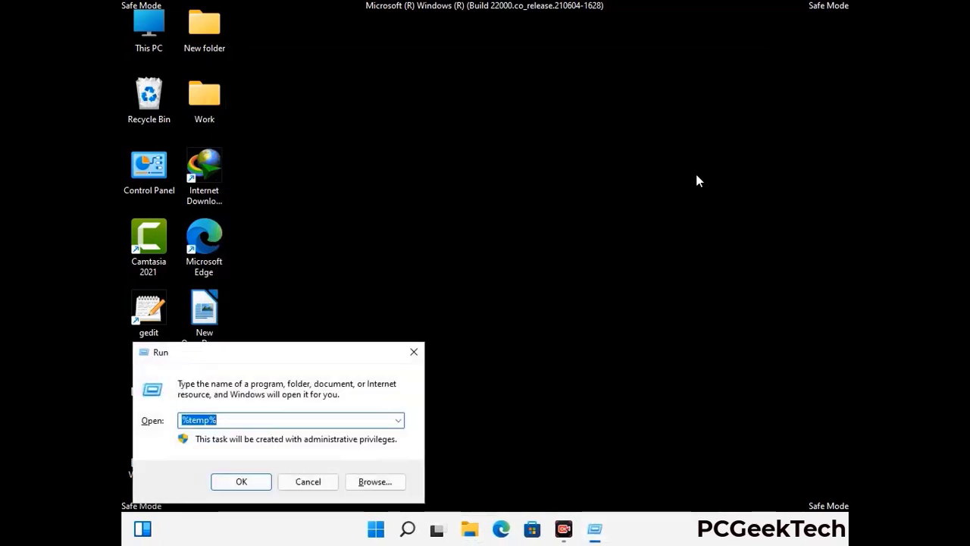
pyautogui.moveTo(329, 351); pyautogui.dragTo(554, 142)
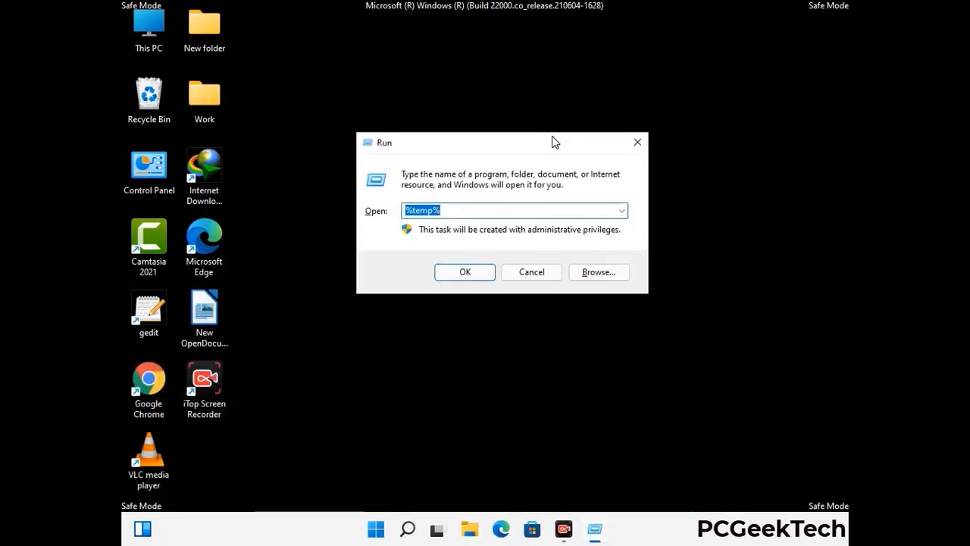
pyautogui.write('temp')
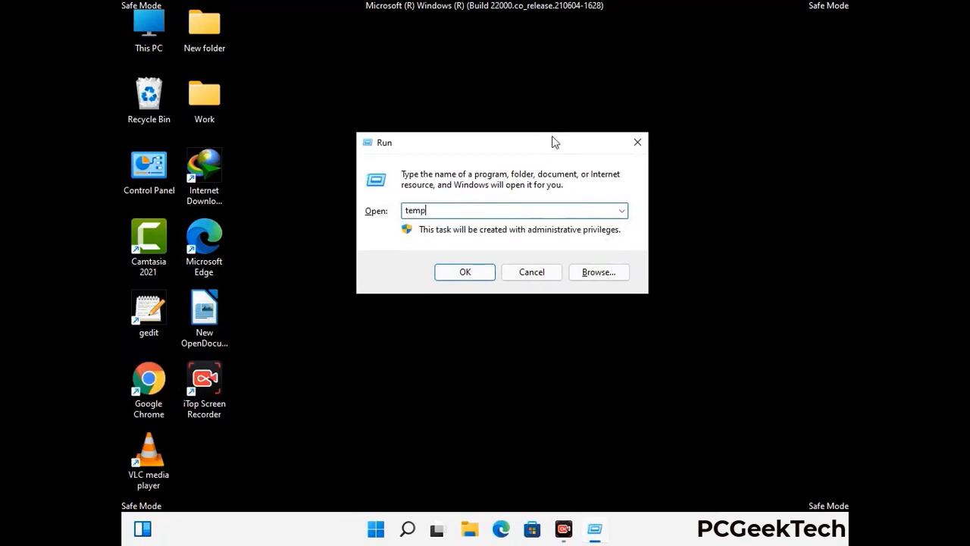
pyautogui.press('Return')
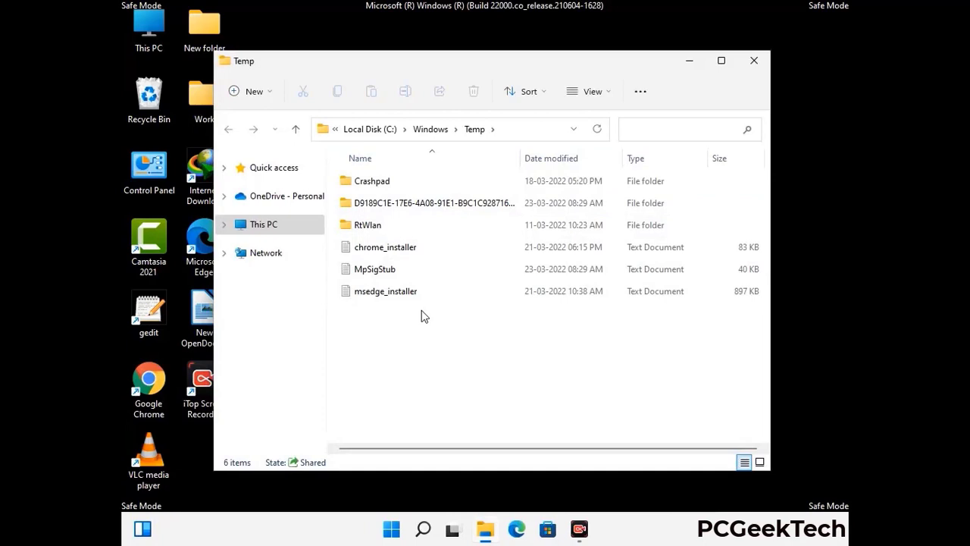
# Delete all six items in Windows Temp and close the emptied folder window
pyautogui.hotkey('ctrl', 'a')
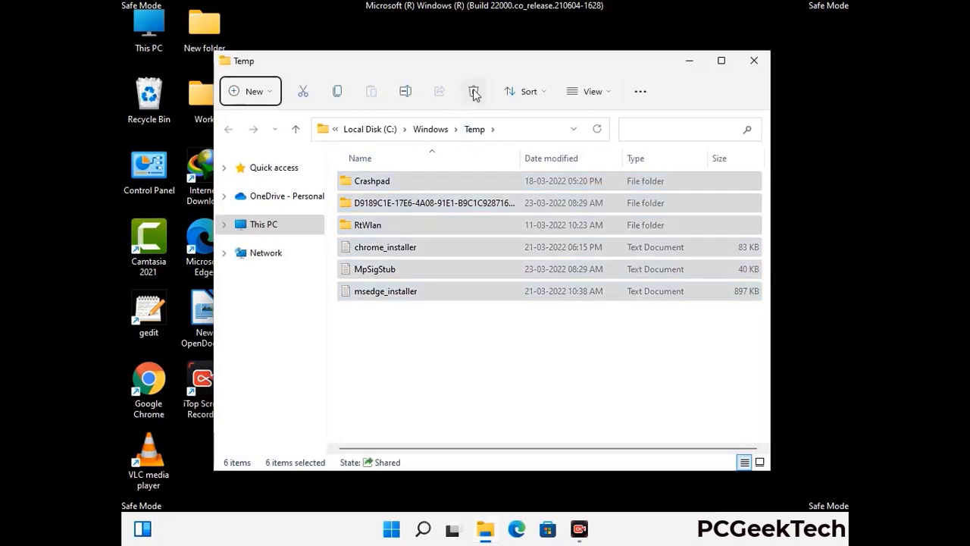
pyautogui.click(474, 92)
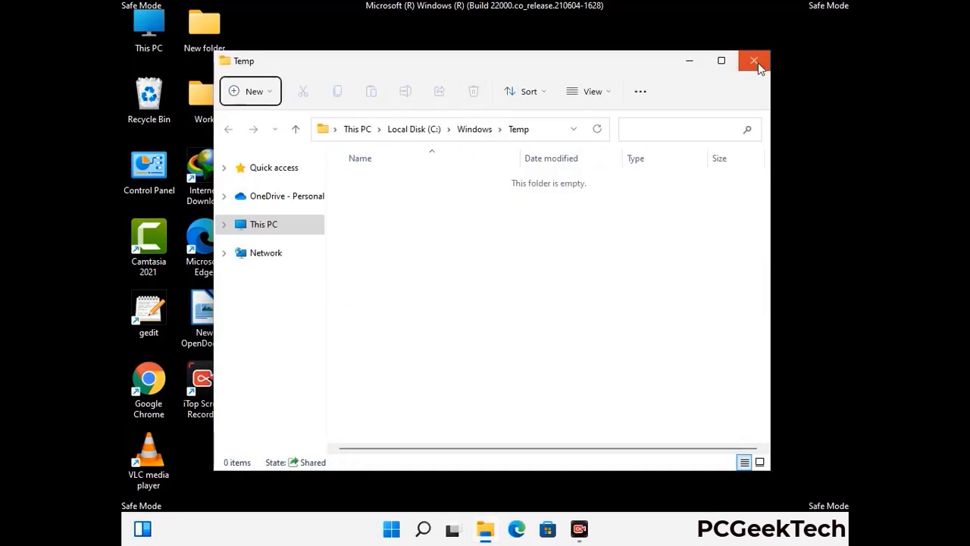
pyautogui.click(754, 62)
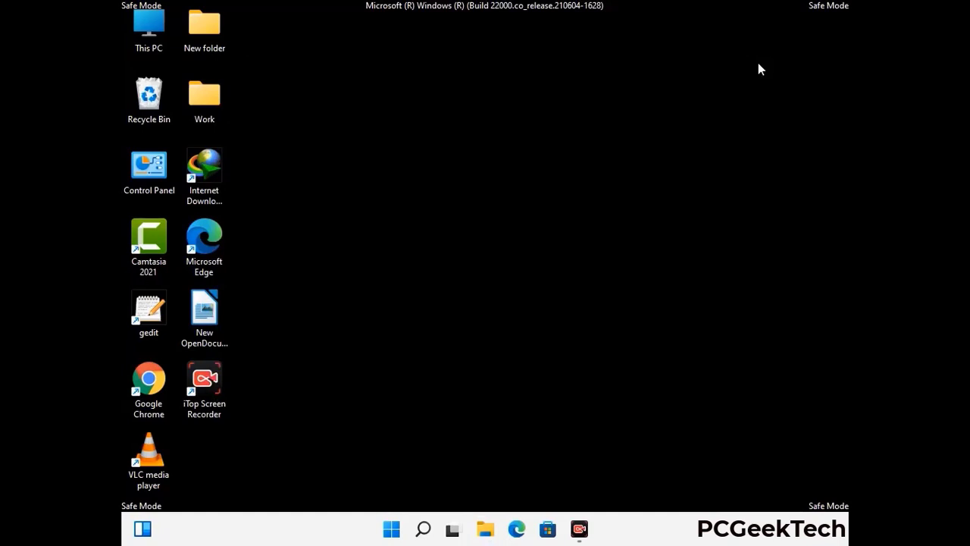
# Run regedit from the Run box to bring up the Registry Editor's top-level hives
pyautogui.press('super+r')
pyautogui.moveTo(296, 351); pyautogui.dragTo(502, 116)
pyautogui.write('reged')
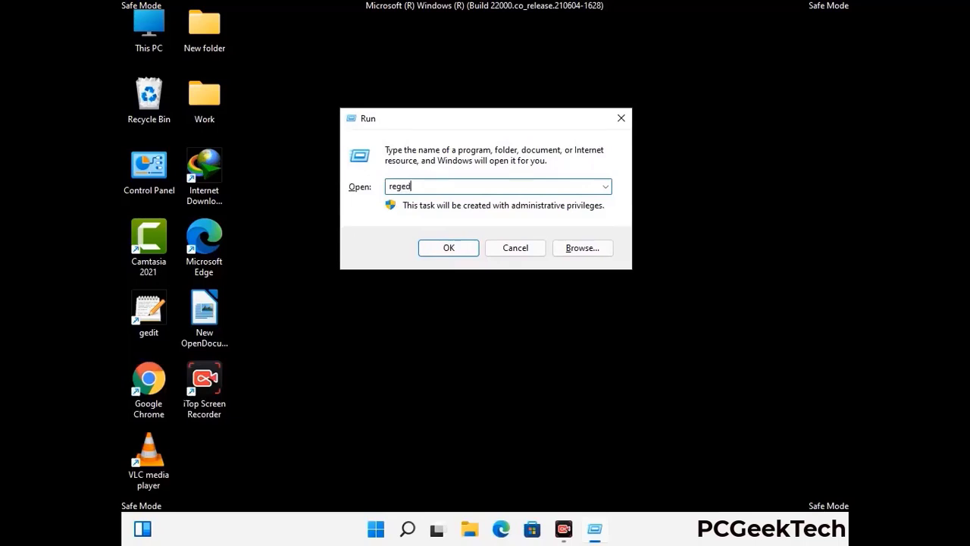
pyautogui.press('Return')
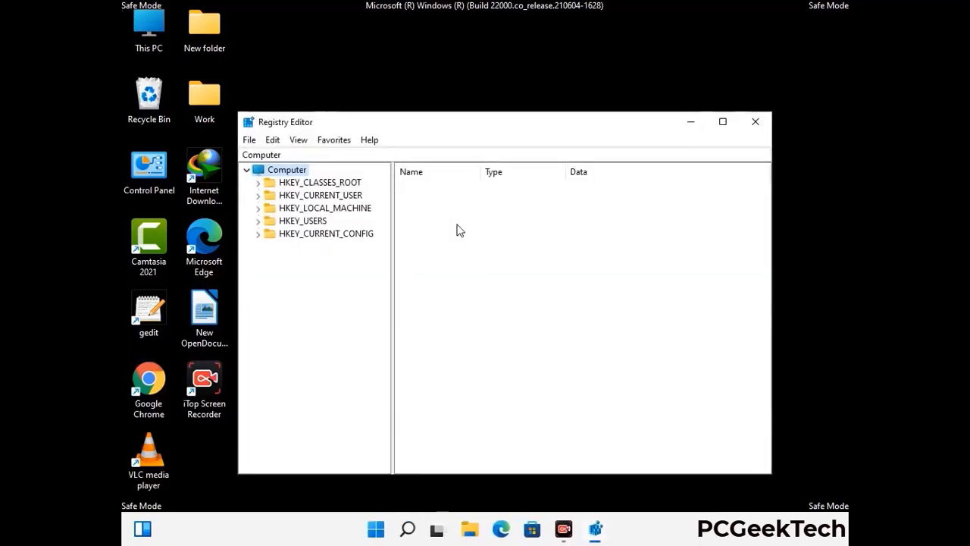
# Expand HKEY_CURRENT_USER > Software > Microsoft in the registry tree
pyautogui.click(304, 208)
pyautogui.click(257, 195)
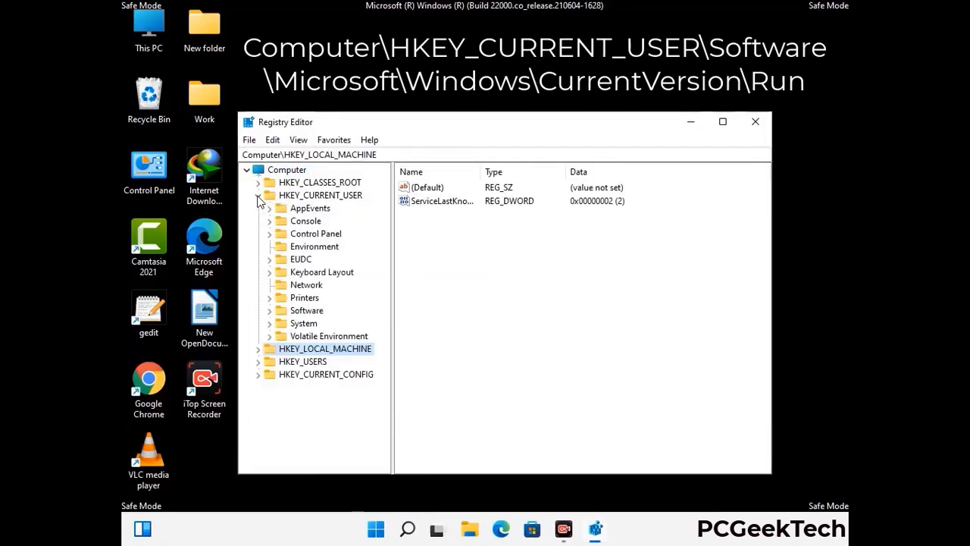
pyautogui.click(303, 313)
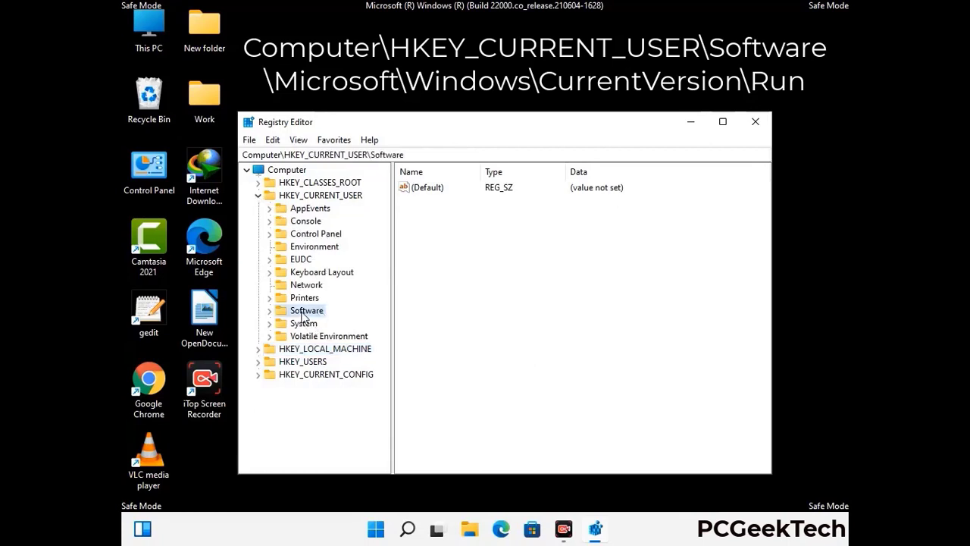
pyautogui.click(270, 312)
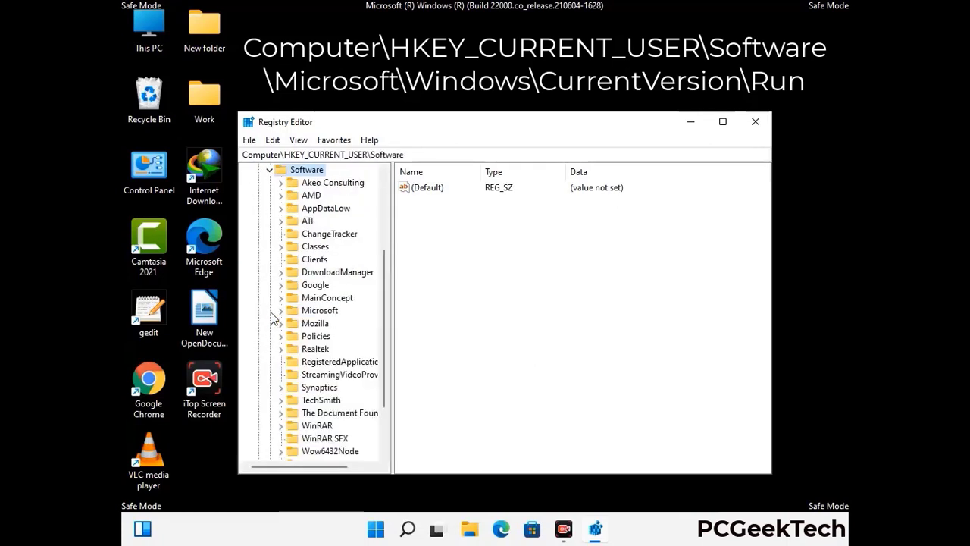
pyautogui.doubleClick(317, 310)
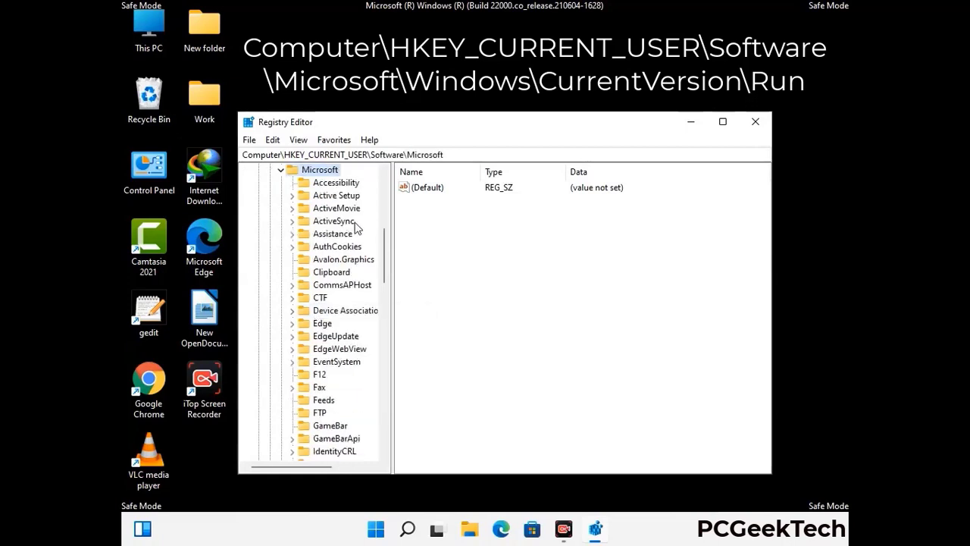
pyautogui.scroll(-4, 356, 228)
pyautogui.scroll(-3, 351, 331)
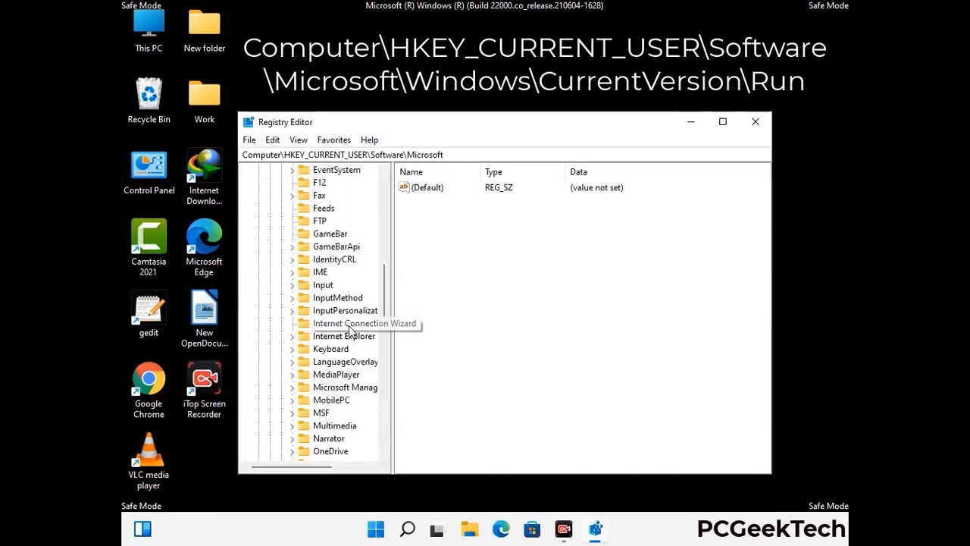
pyautogui.scroll(-6, 350, 331)
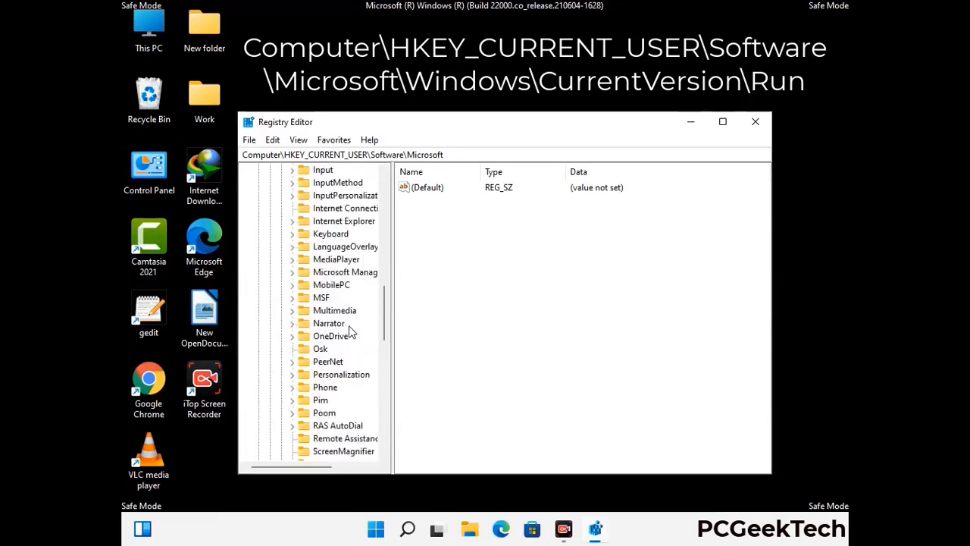
pyautogui.scroll(-4, 350, 332)
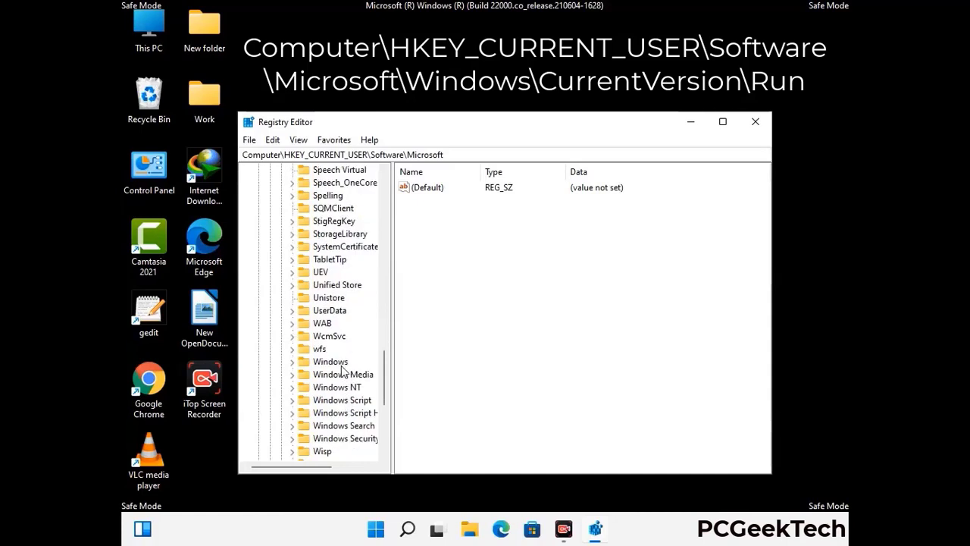
# Expand Windows > CurrentVersion and select the Run key to list its startup entries
pyautogui.doubleClick(341, 364)
pyautogui.doubleClick(353, 350)
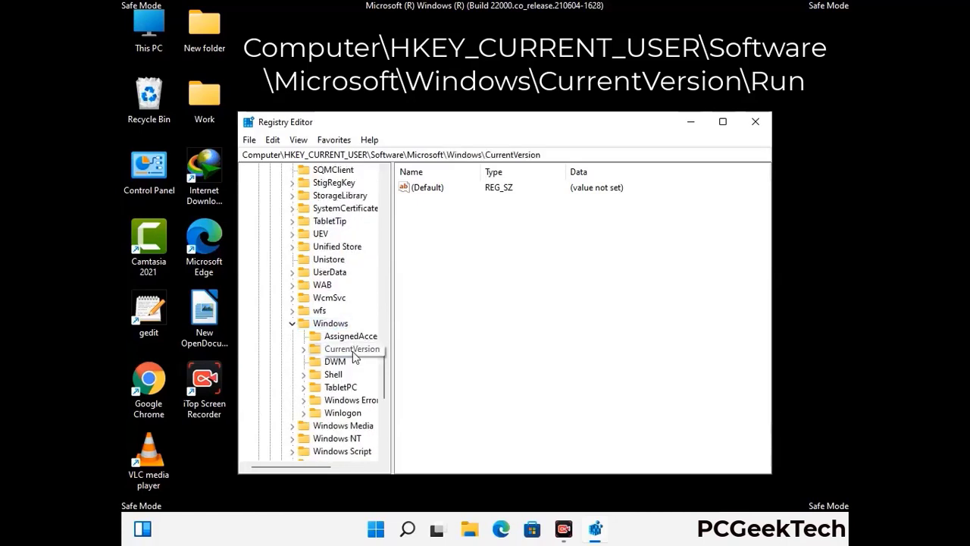
pyautogui.scroll(-6, 350, 334)
pyautogui.scroll(-4, 348, 330)
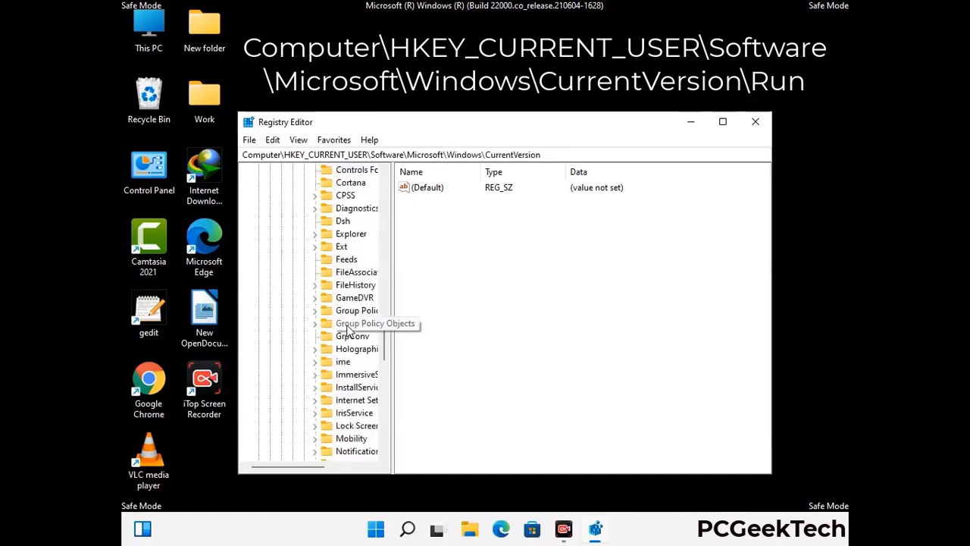
pyautogui.scroll(-1, 349, 330)
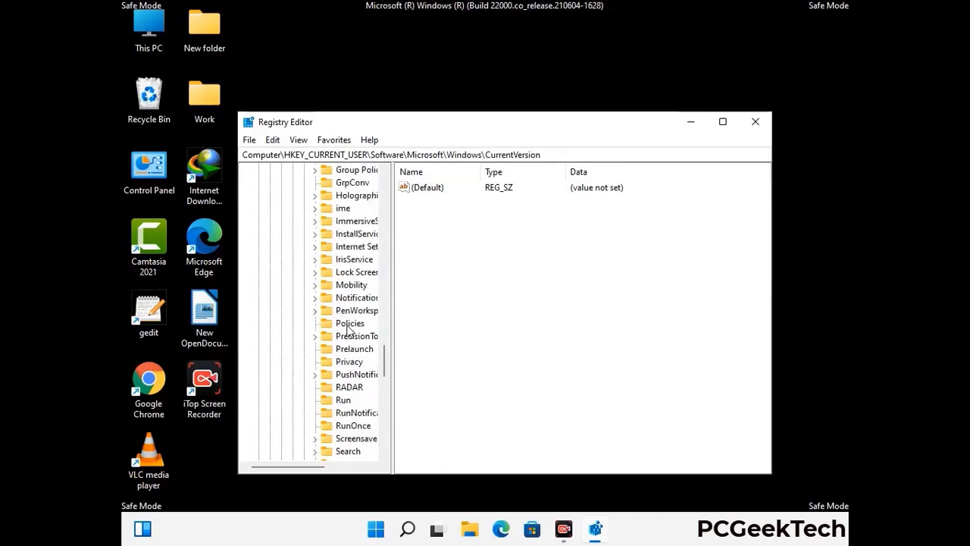
pyautogui.scroll(-1, 348, 330)
pyautogui.click(345, 364)
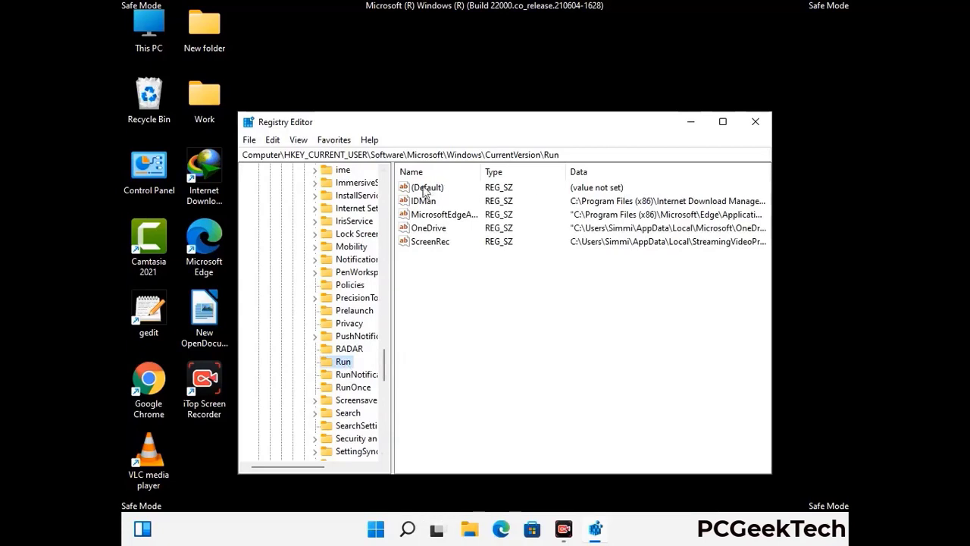
# Delete the ScreenRec value from the Run key and confirm the permanent deletion
pyautogui.click(429, 242)
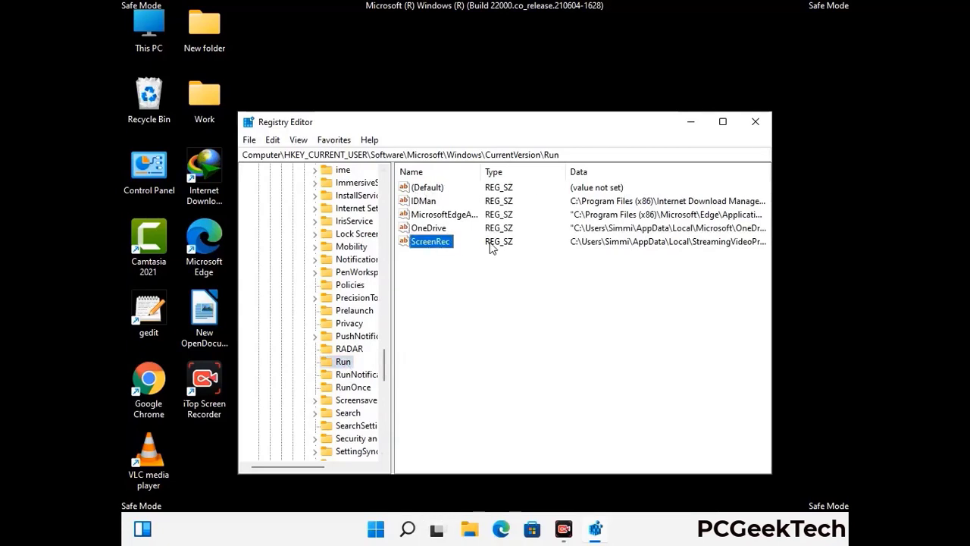
pyautogui.click(492, 247)
pyautogui.click(440, 246)
pyautogui.rightClick(437, 244)
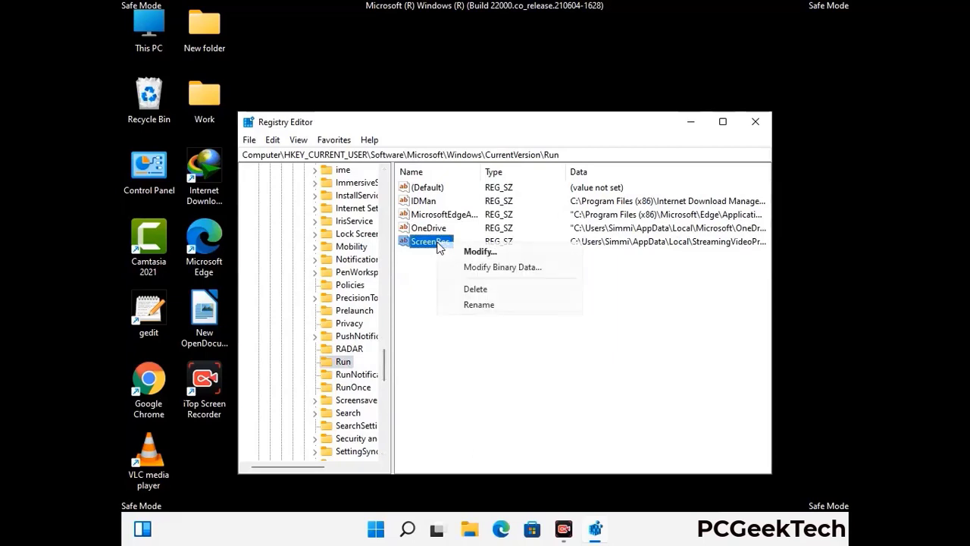
pyautogui.click(464, 288)
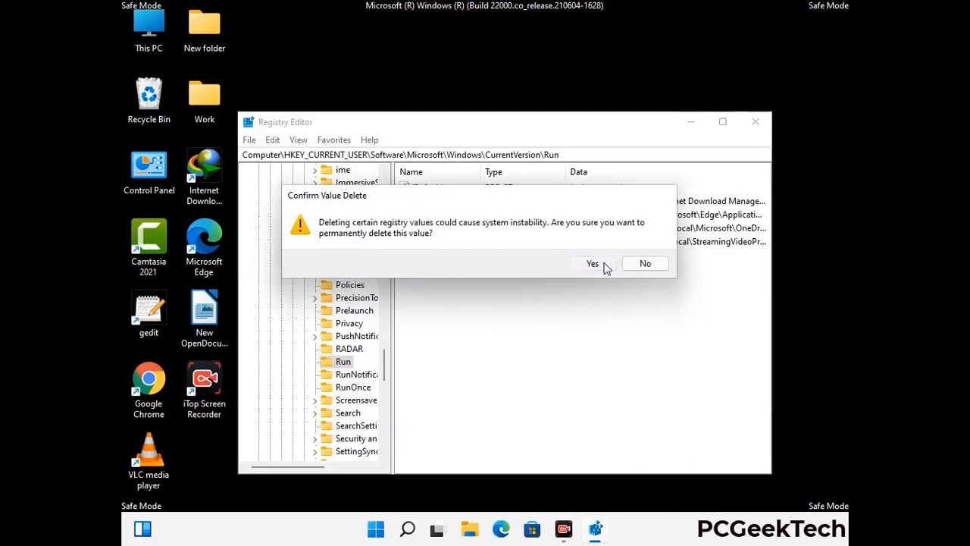
pyautogui.click(605, 265)
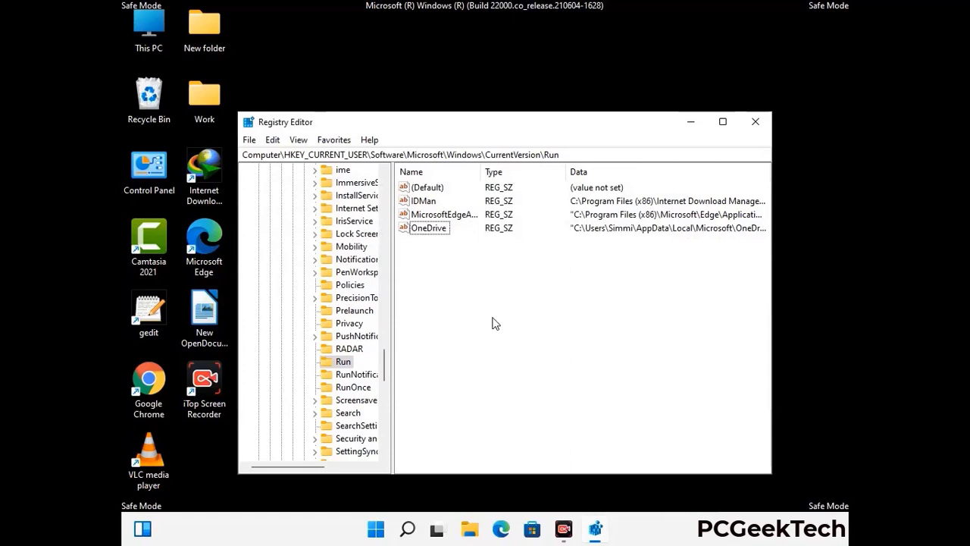
# Search the registry for 'Virus Name', then close the Find dialog and Registry Editor
pyautogui.hotkey('ctrl', 'f')
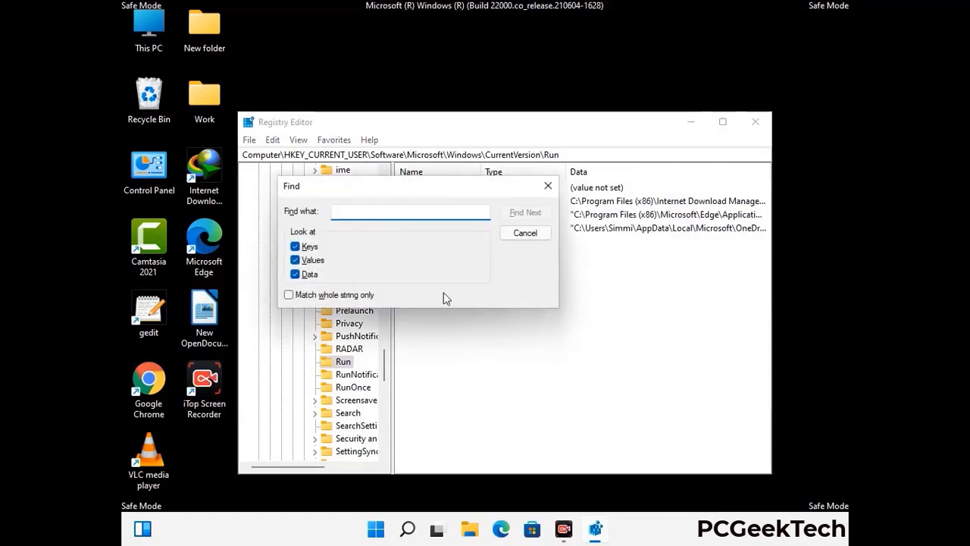
pyautogui.write('Virus Name')
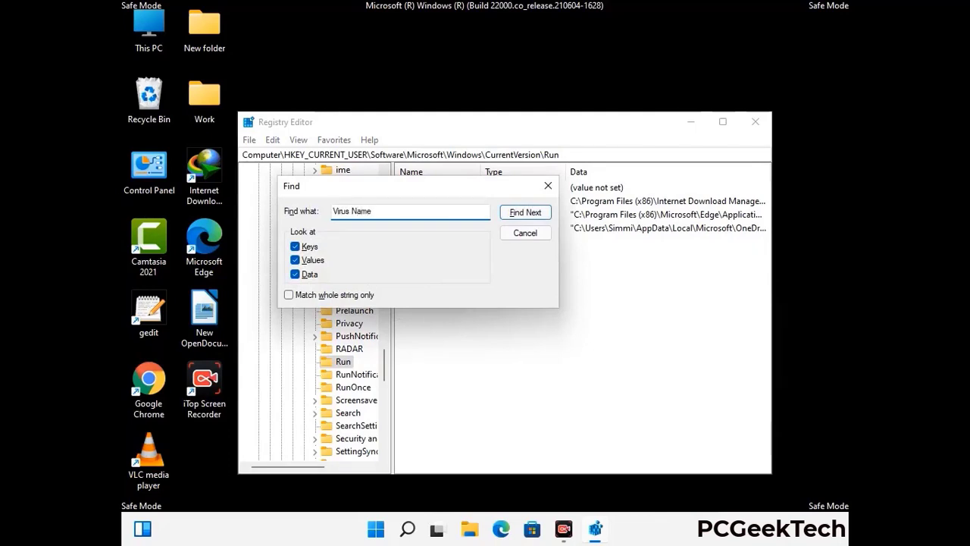
pyautogui.click(515, 217)
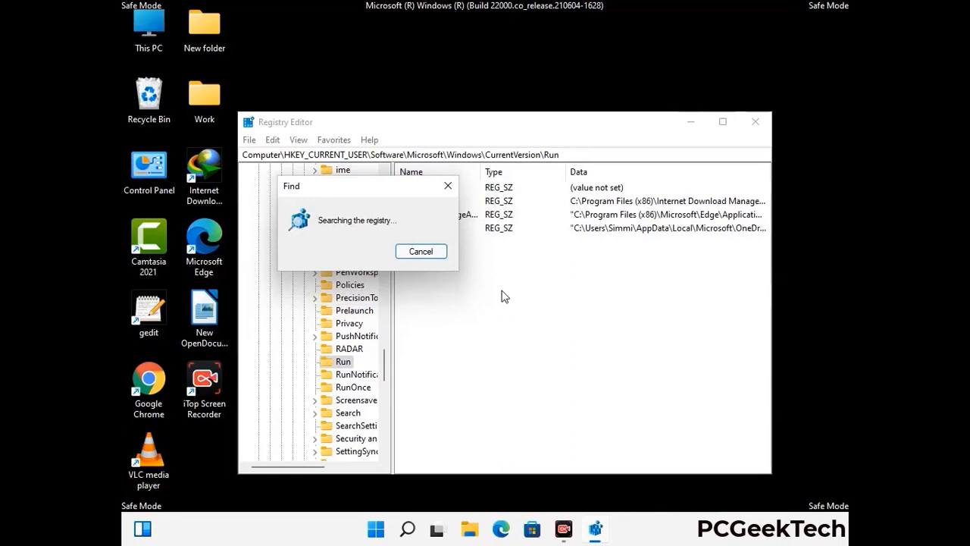
pyautogui.click(455, 191)
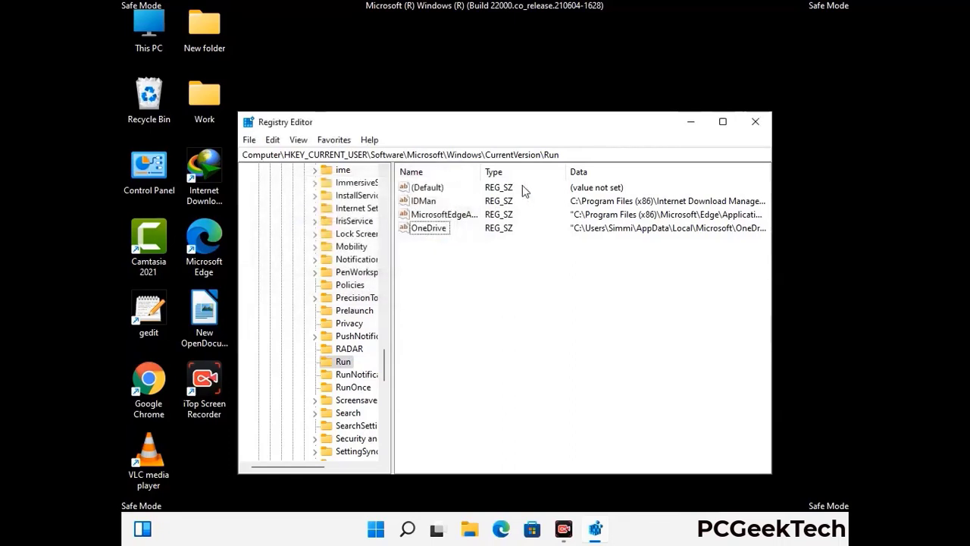
pyautogui.click(756, 122)
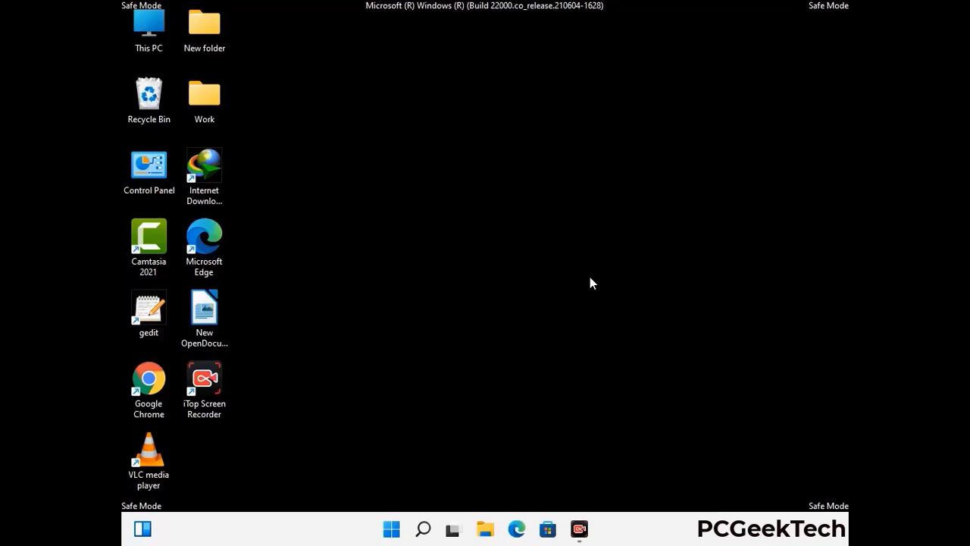
# Run msconfig and uncheck Safe boot on the System Configuration Boot tab
pyautogui.press('super+r')
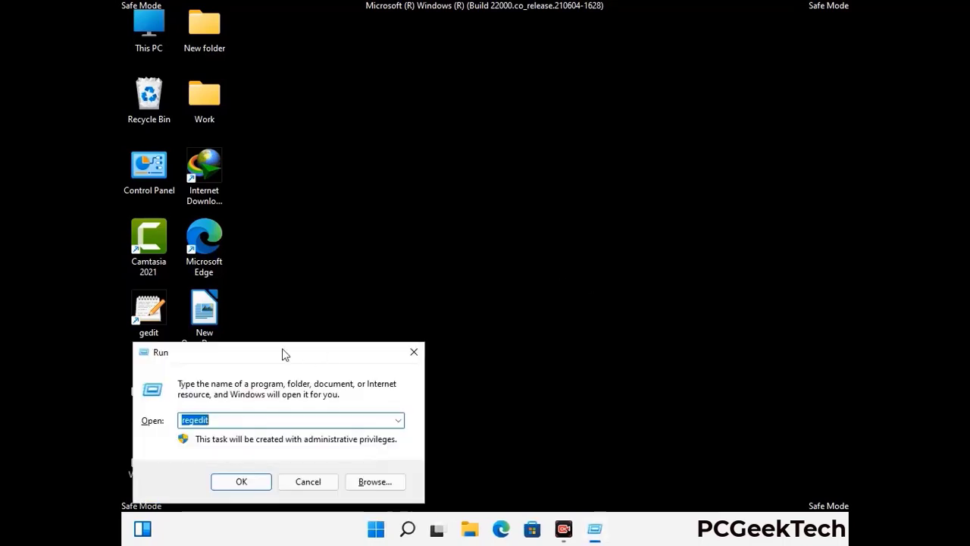
pyautogui.moveTo(282, 354); pyautogui.dragTo(496, 152)
pyautogui.write('ms')
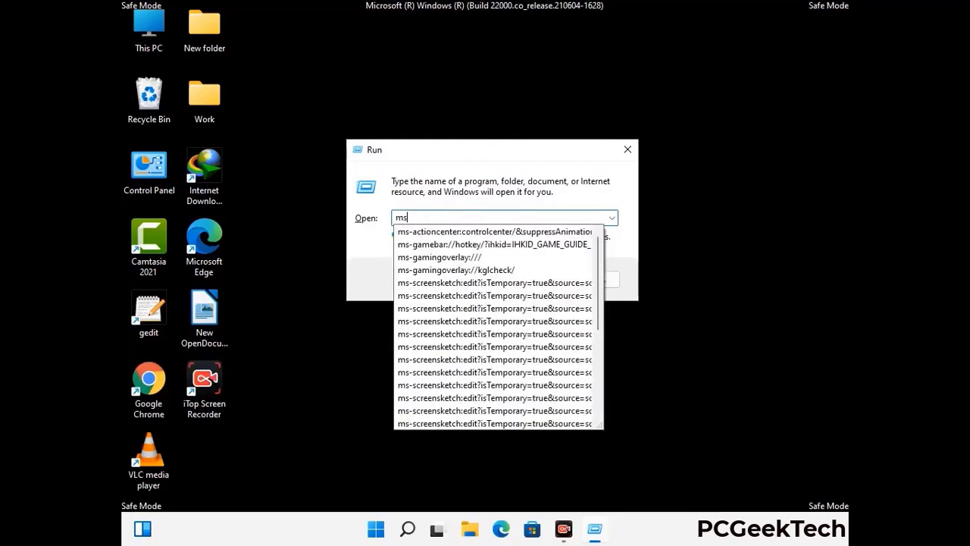
pyautogui.write('config')
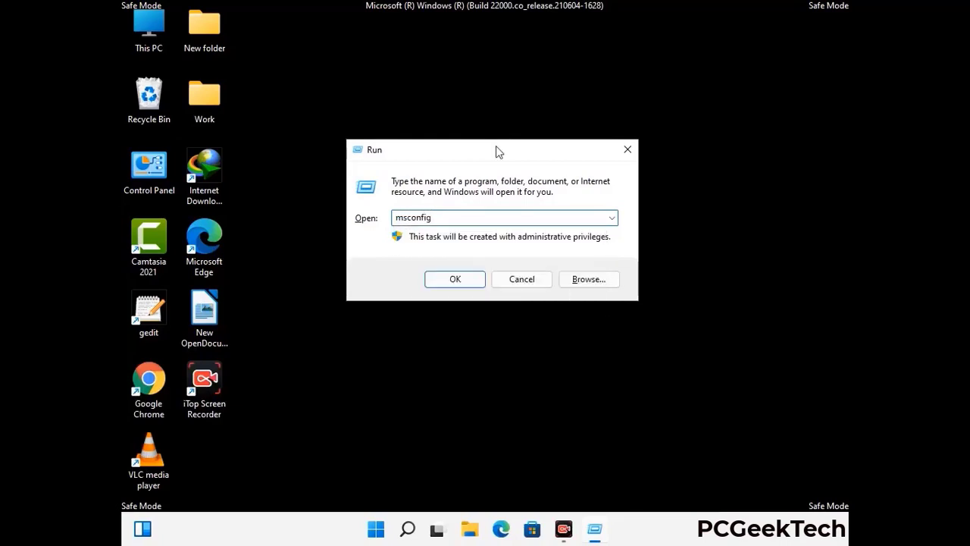
pyautogui.click(452, 279)
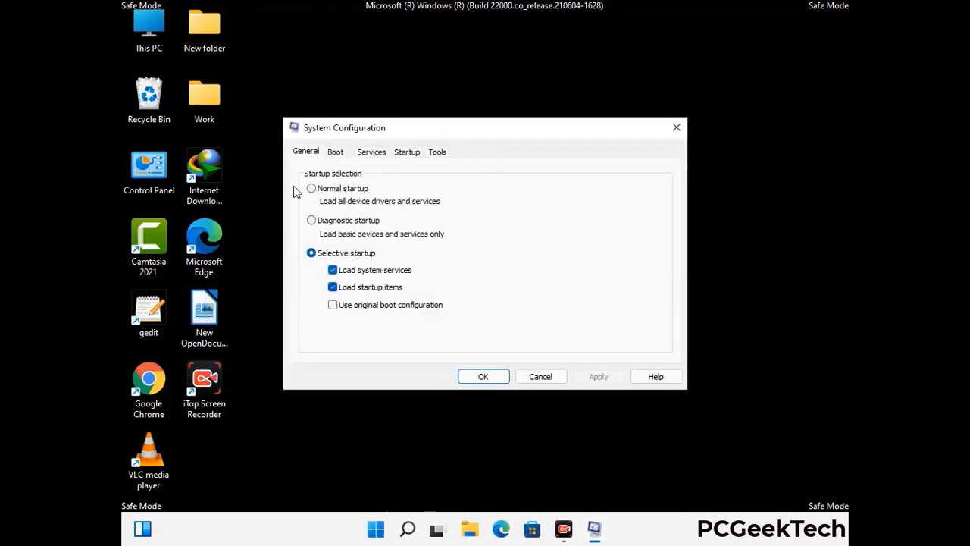
pyautogui.click(335, 152)
pyautogui.click(314, 289)
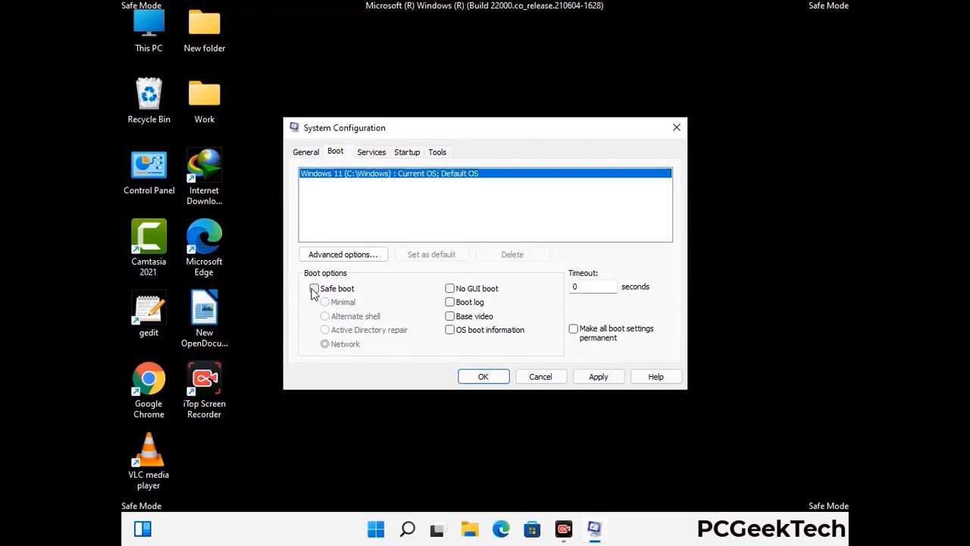